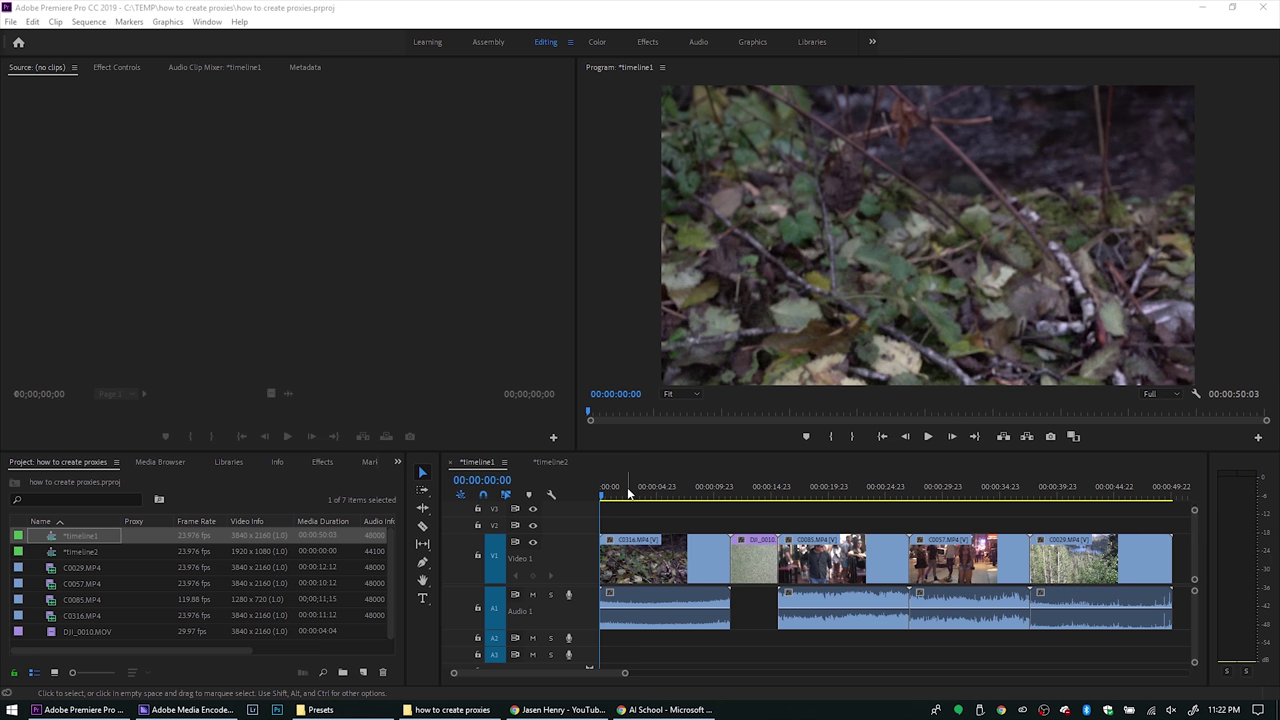
# - Scrub timeline1 to about 9 seconds to review its clips
pyautogui.moveTo(635, 495); pyautogui.dragTo(598, 502)
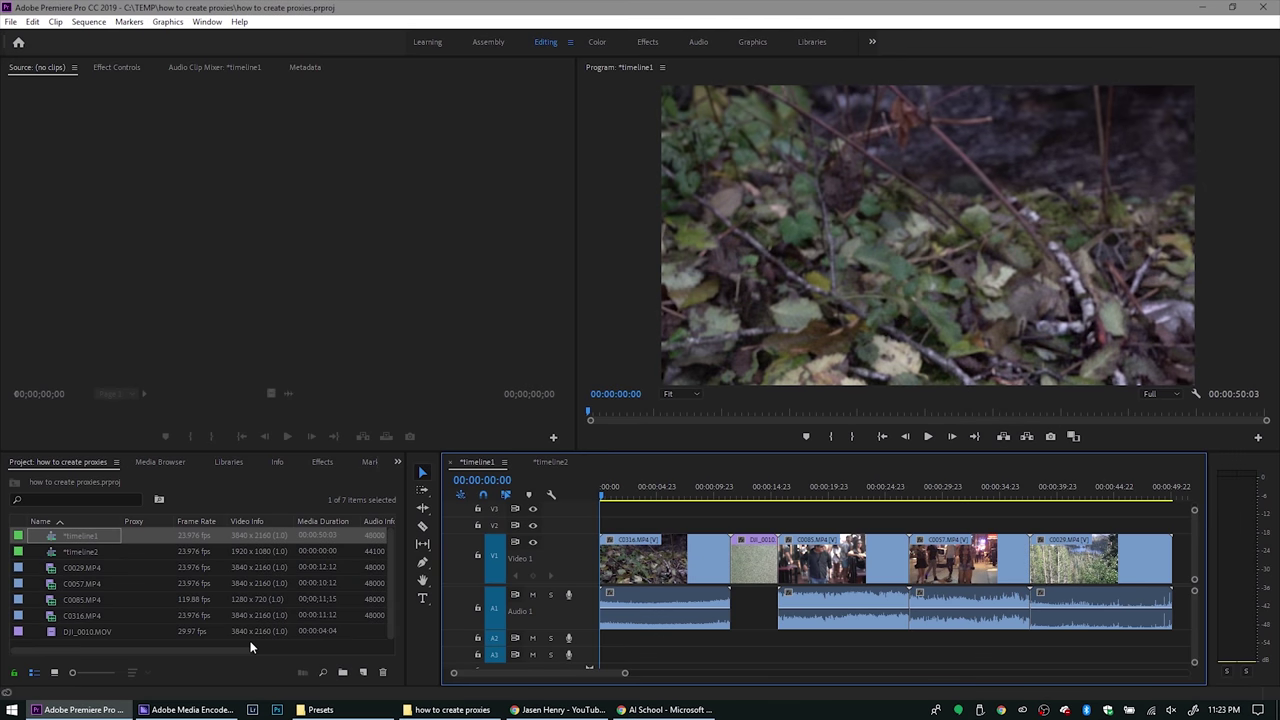
# - Create encoding preset 'ENCODE - 540p Q1' based on GoPro CineForm YUV 10-bit, quality 1
pyautogui.click(184, 713)
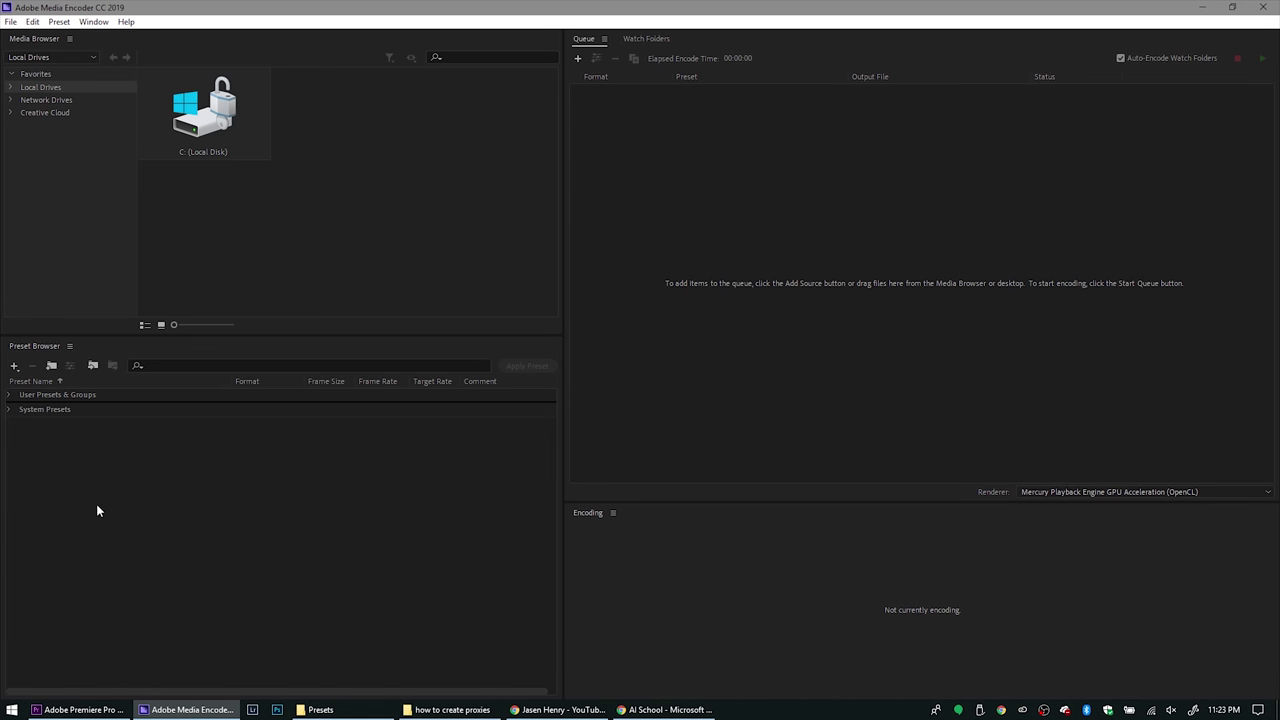
pyautogui.click(14, 366)
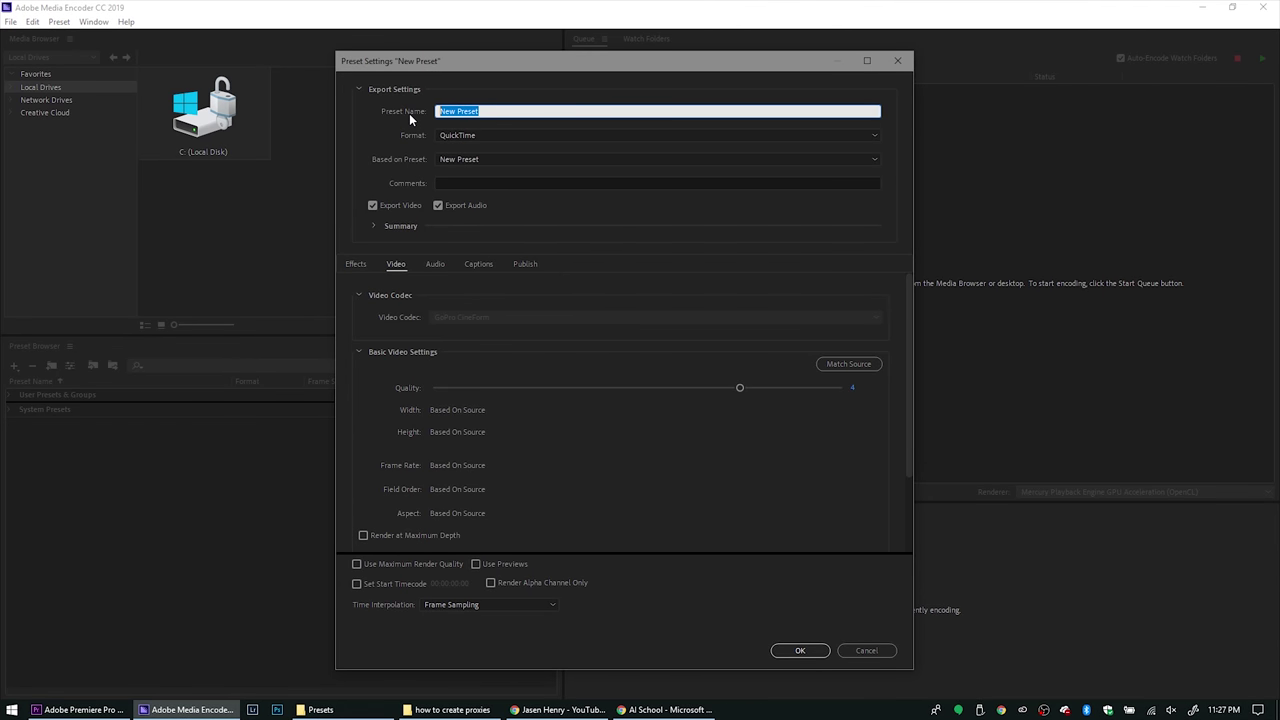
pyautogui.write('ENCODE - 540p QT')
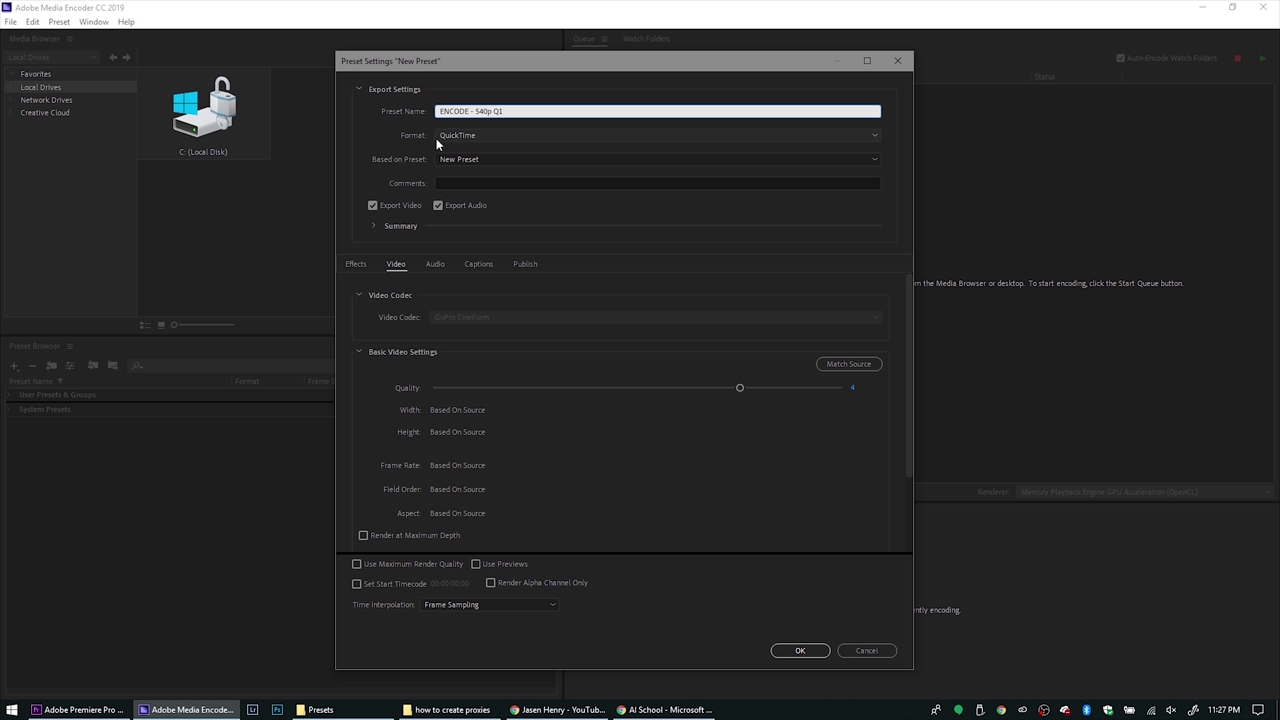
pyautogui.click(497, 159)
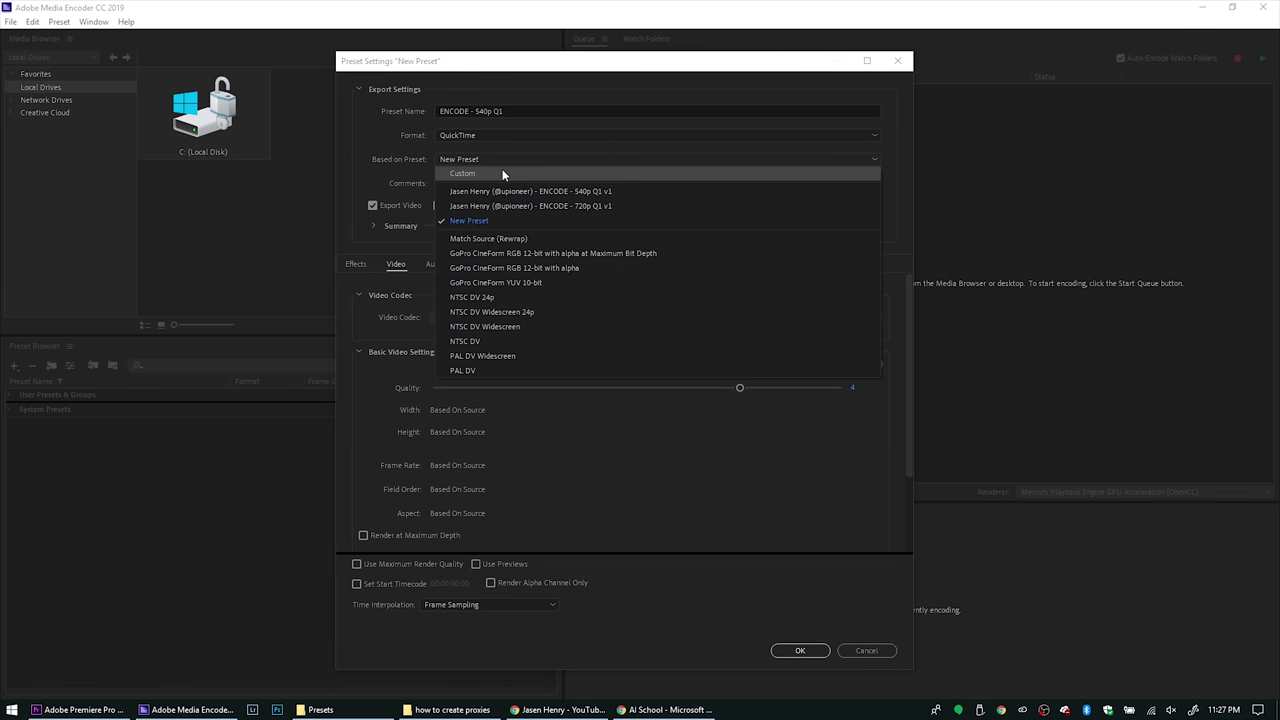
pyautogui.click(545, 282)
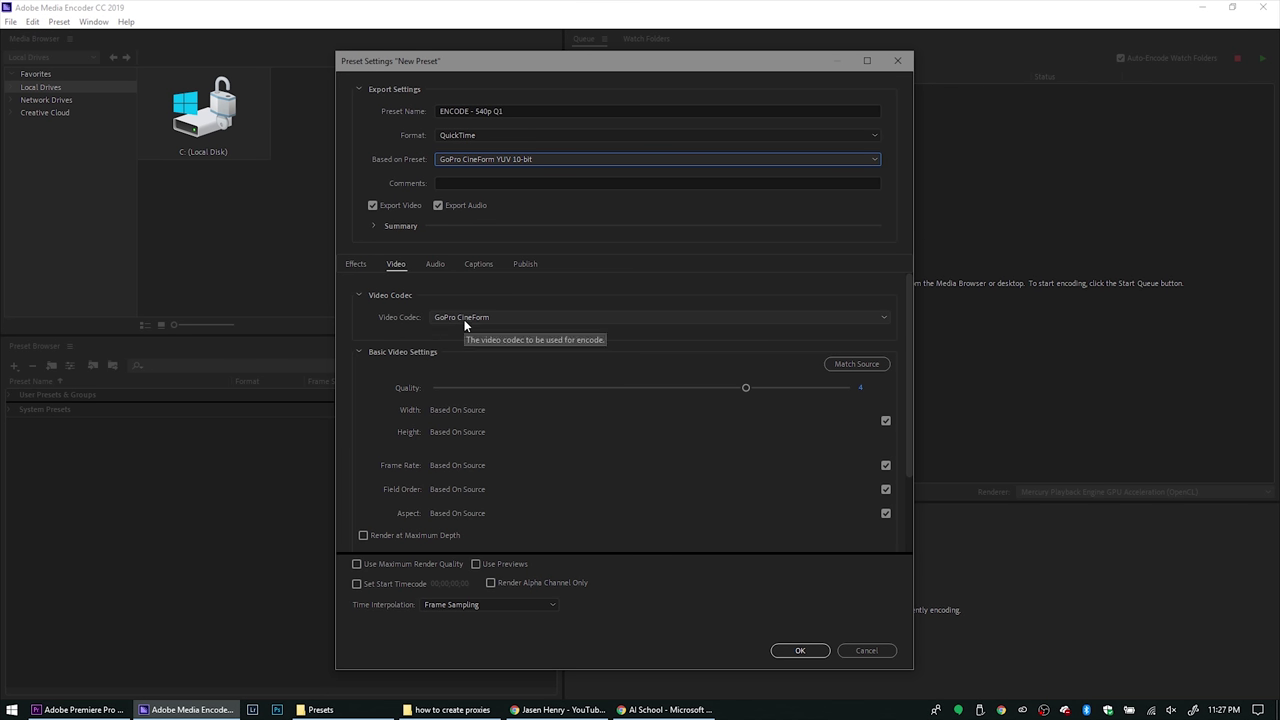
pyautogui.moveTo(743, 393); pyautogui.dragTo(435, 390)
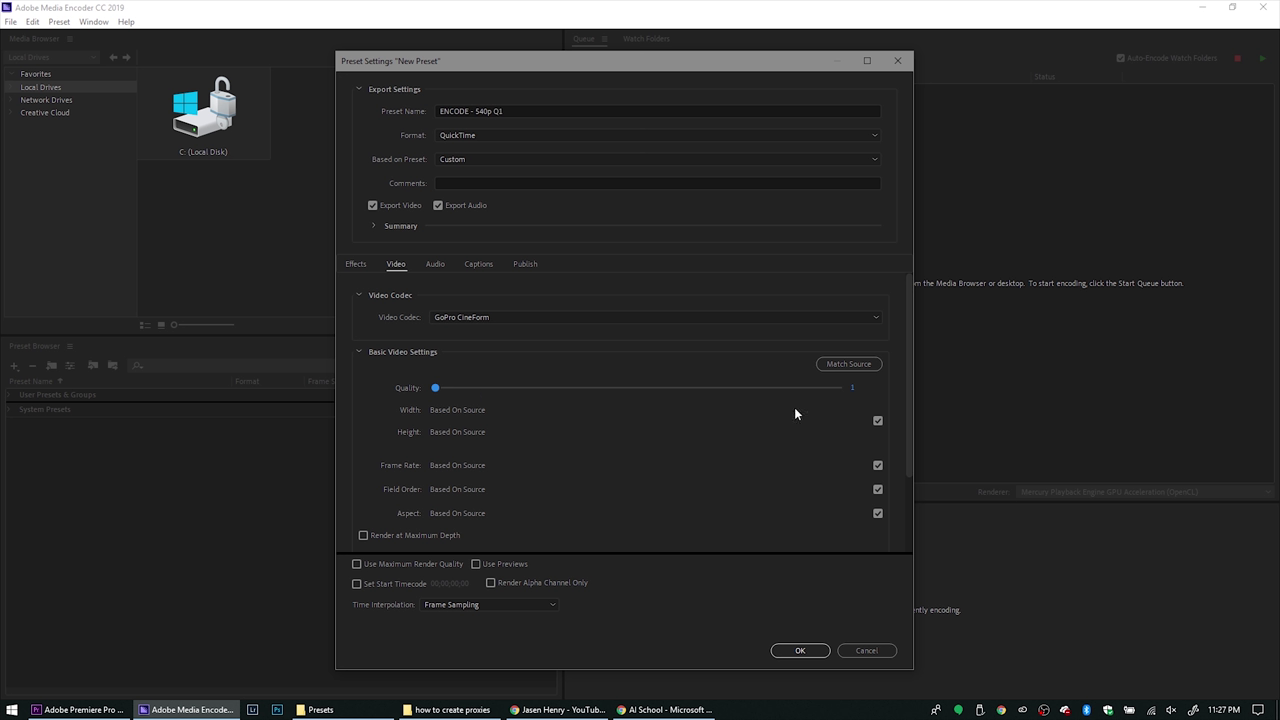
# - Set the preset's frame size manually to 960 x 540
pyautogui.click(878, 421)
pyautogui.click(440, 410)
pyautogui.write('960')
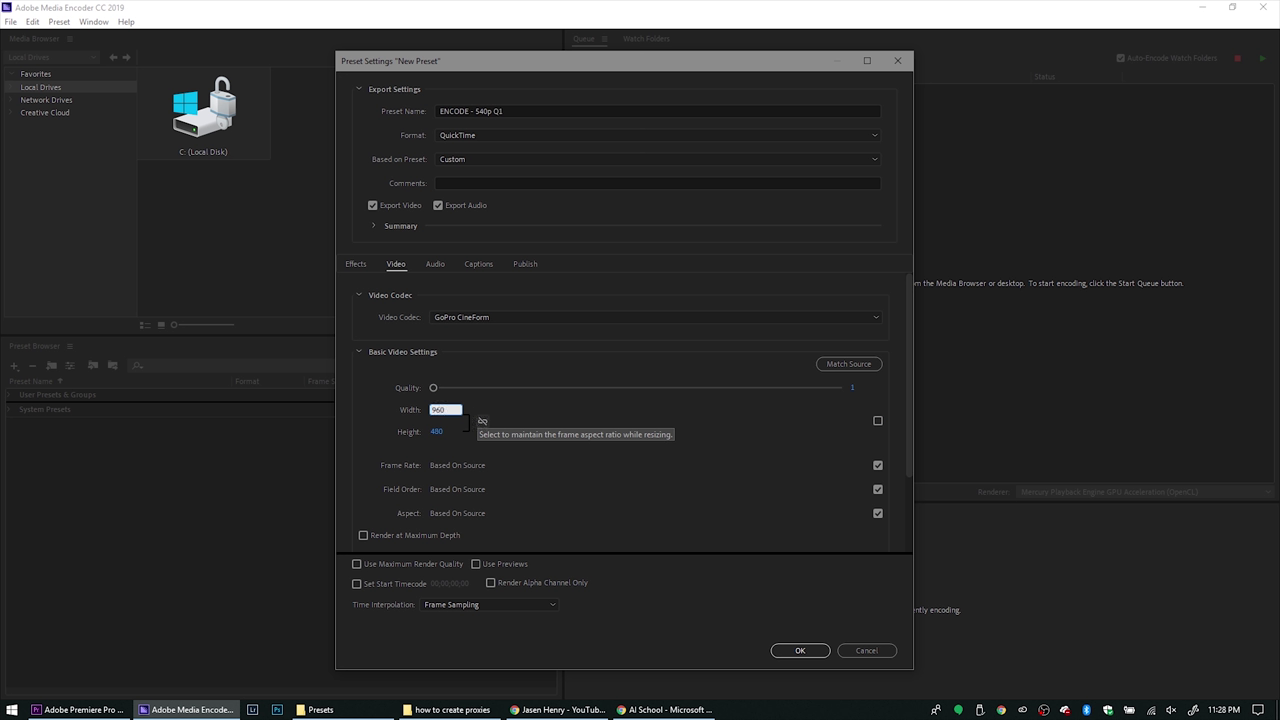
pyautogui.press('Tab')
pyautogui.write('540')
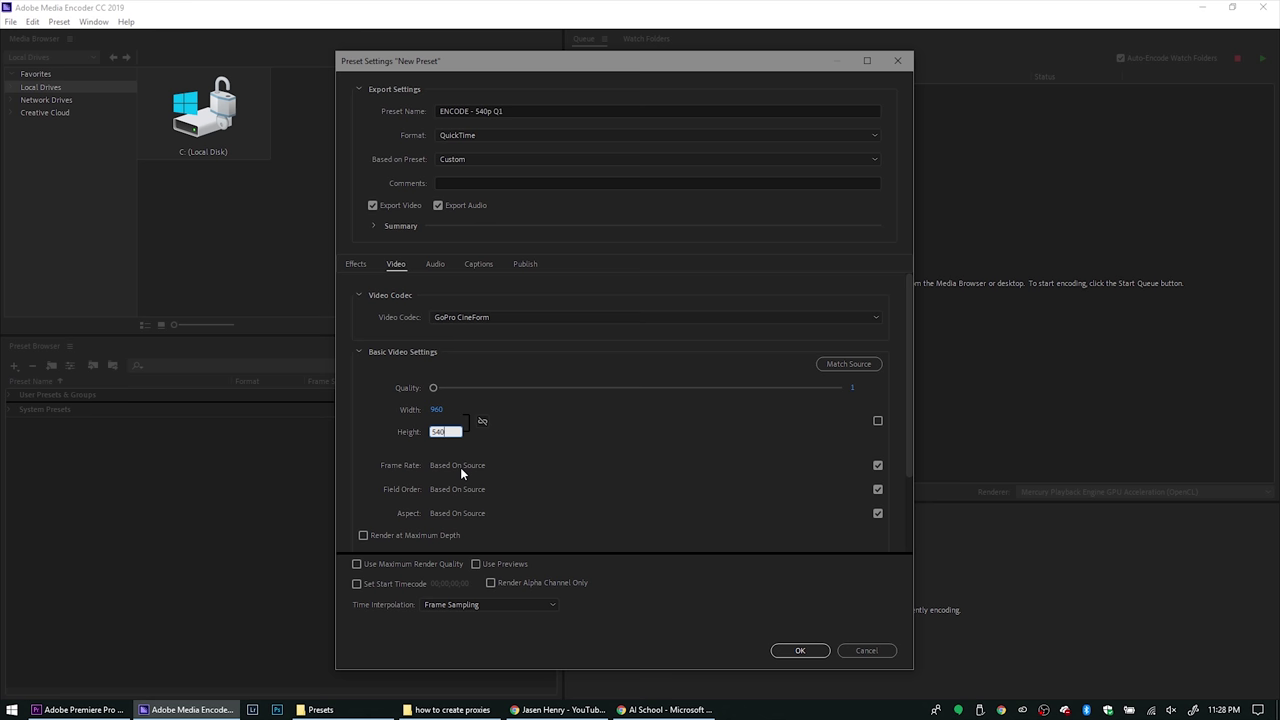
# - Set field order to Progressive and pixel aspect to Square Pixels (1.0)
pyautogui.click(877, 490)
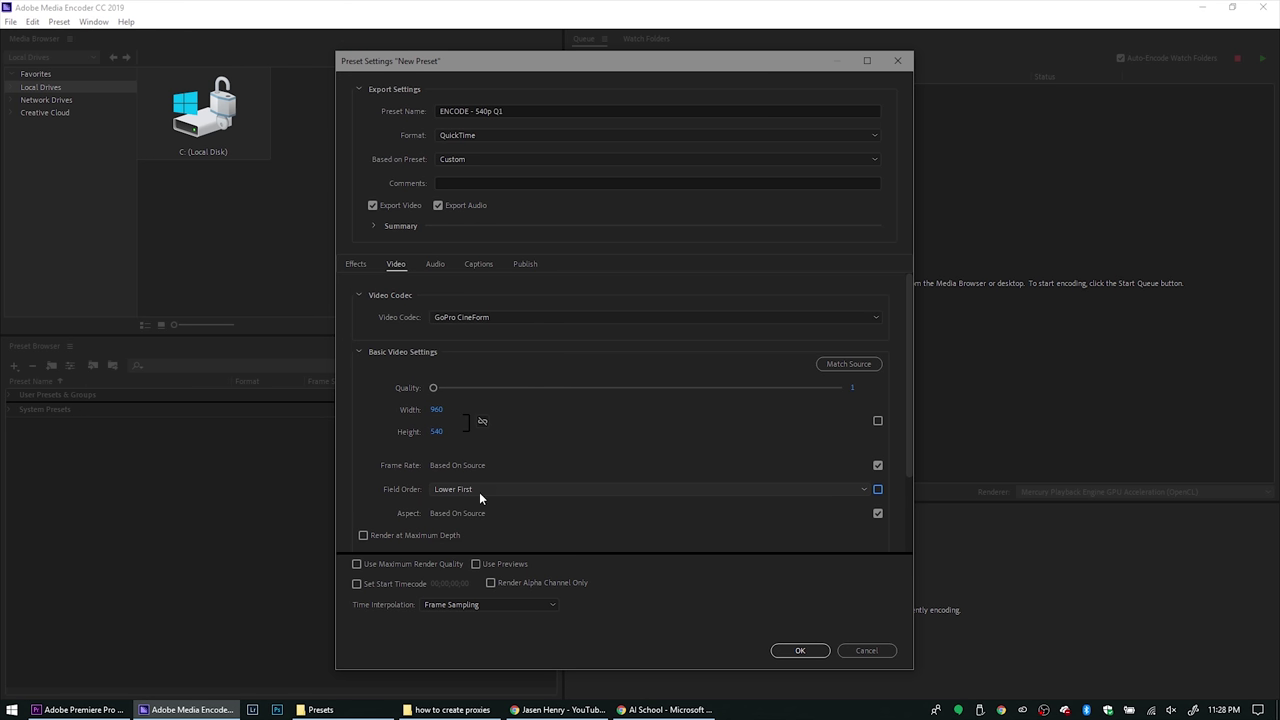
pyautogui.click(479, 490)
pyautogui.click(476, 505)
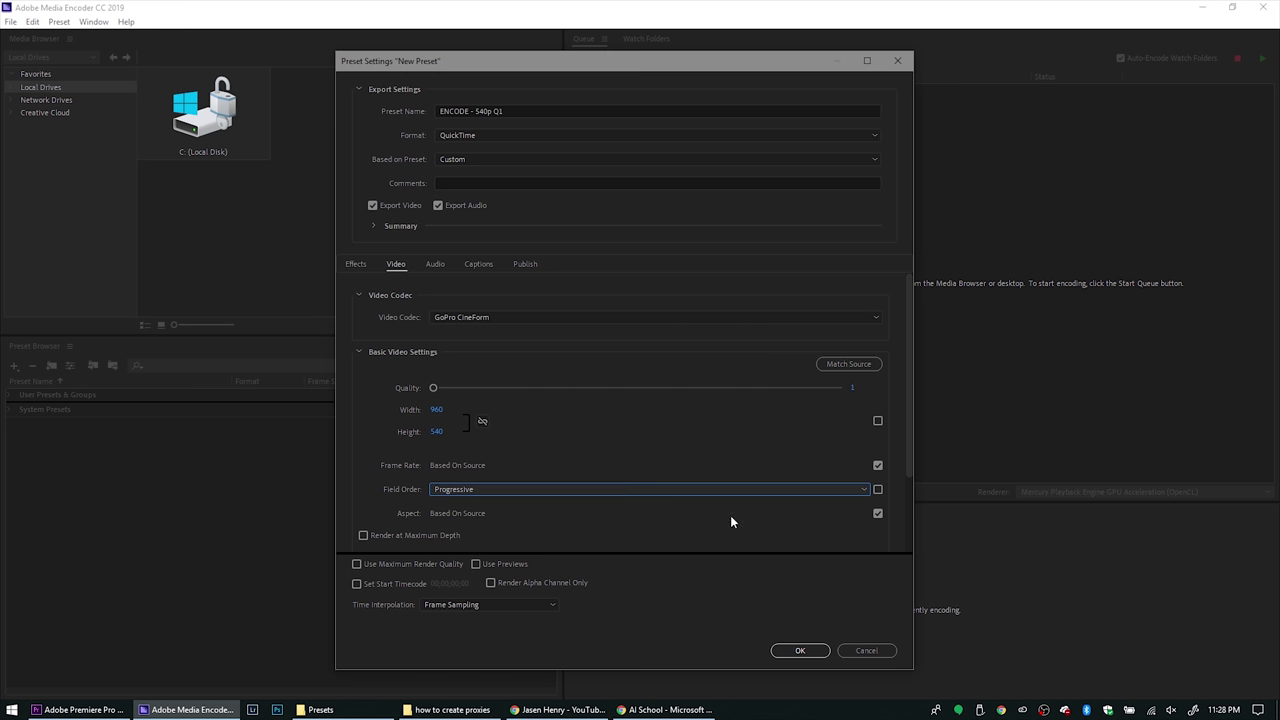
pyautogui.click(877, 513)
pyautogui.click(480, 513)
pyautogui.click(487, 527)
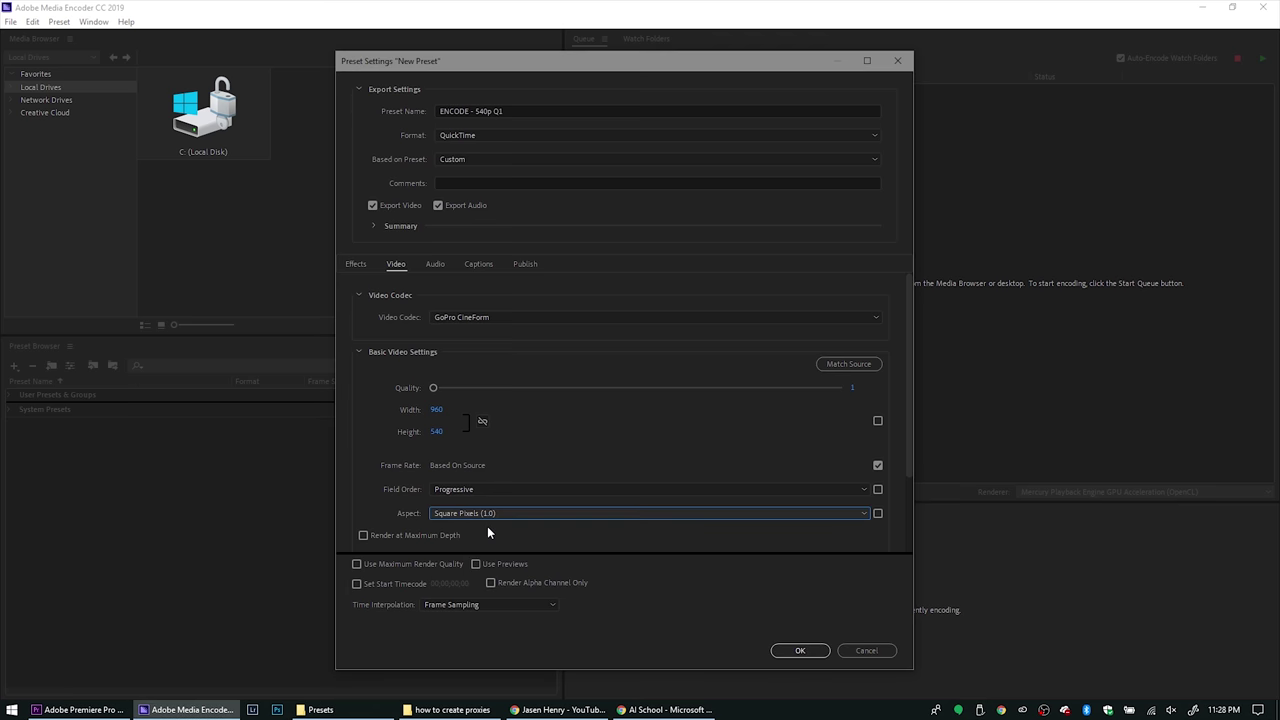
# - Collapse Image Overlay in the Effects settings and save the preset
pyautogui.click(356, 265)
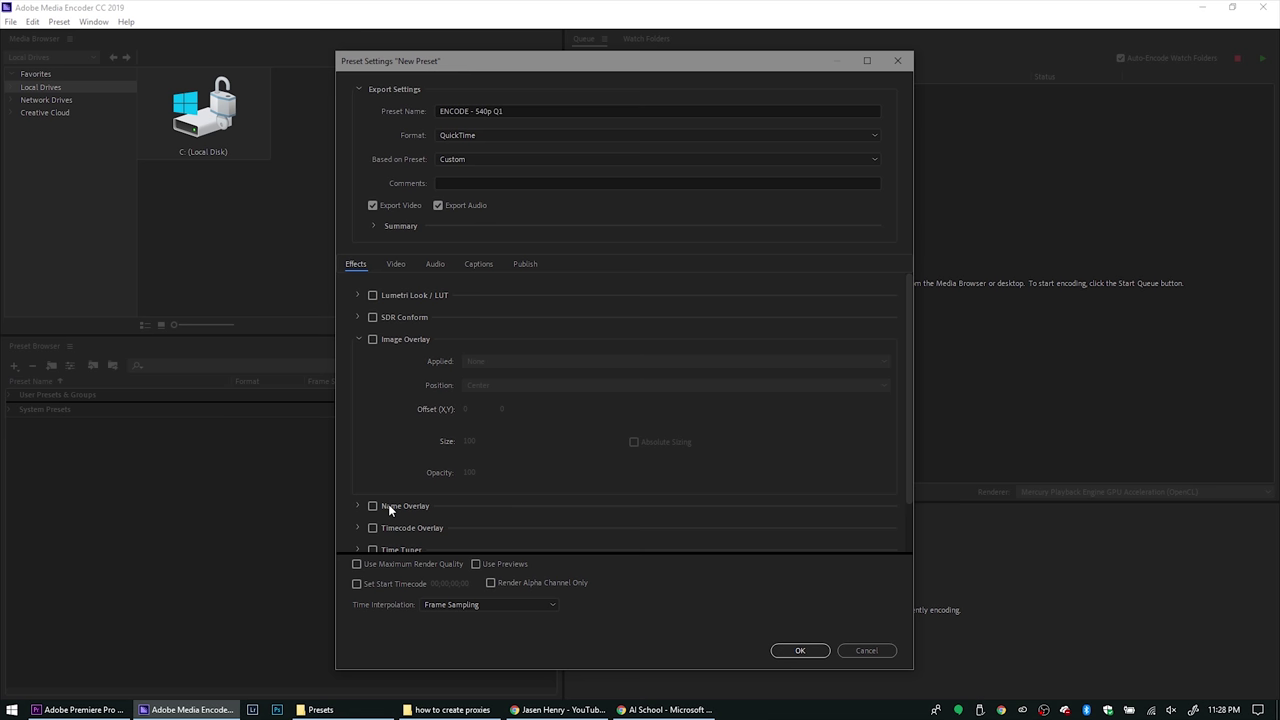
pyautogui.click(359, 339)
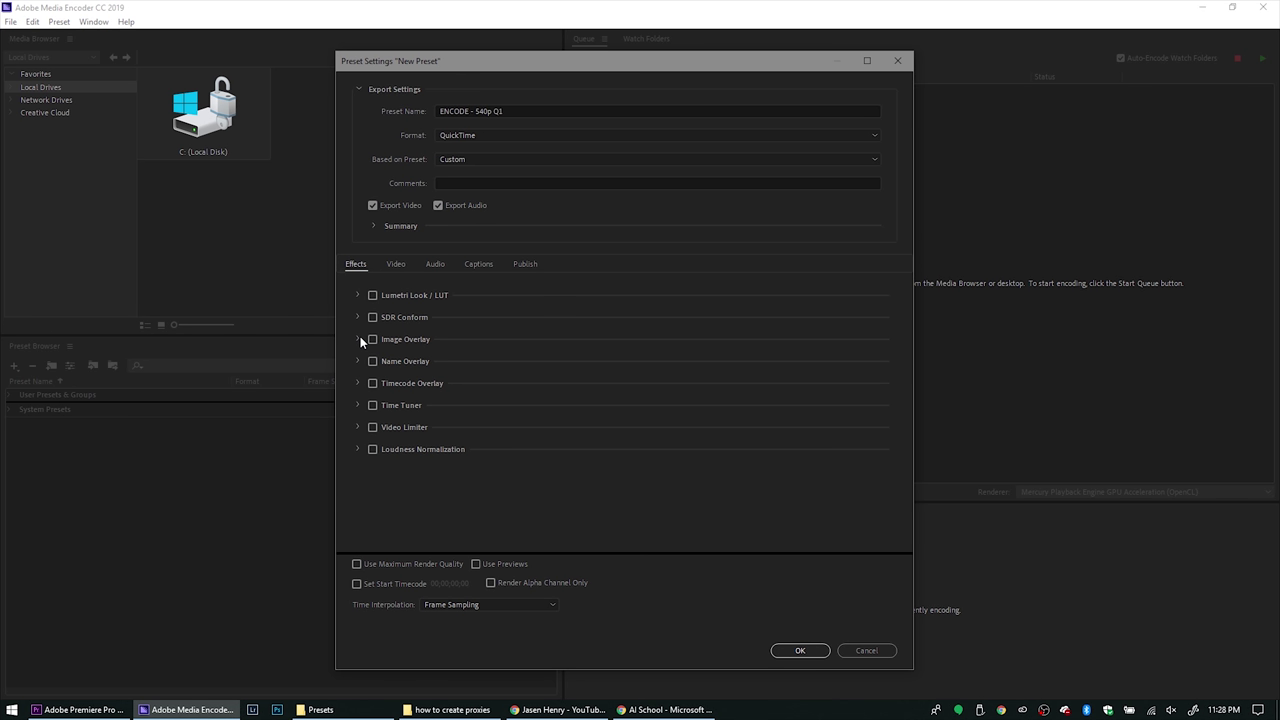
pyautogui.click(790, 650)
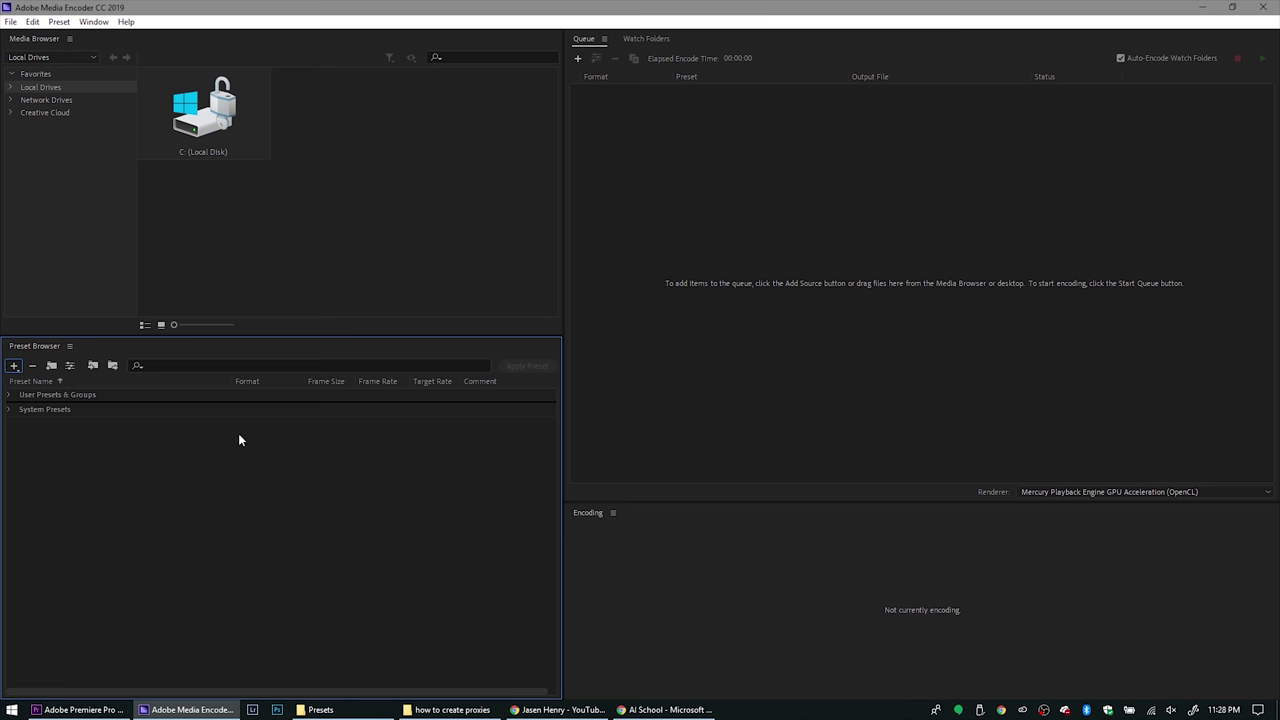
# - Create ingest preset 'INGEST - 540p Q1' transcoding to C:\TEMP using the ENCODE - 540p Q1 preset
pyautogui.click(14, 365)
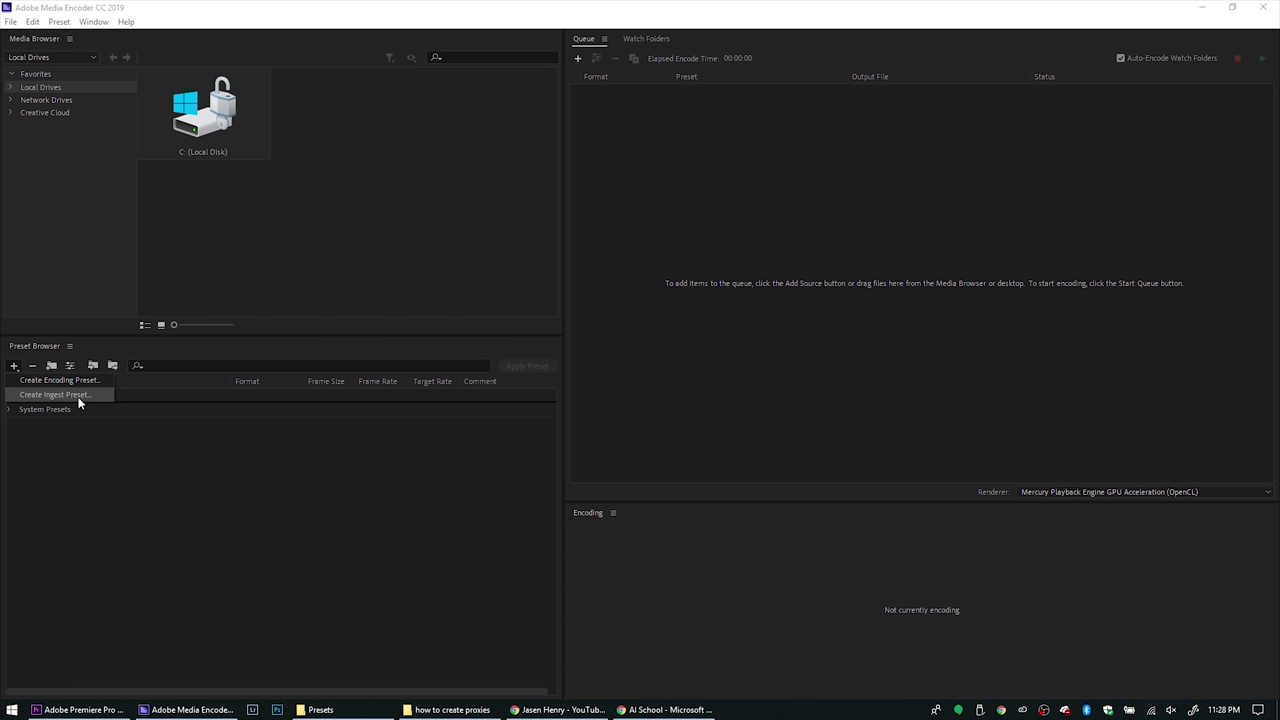
pyautogui.click(79, 400)
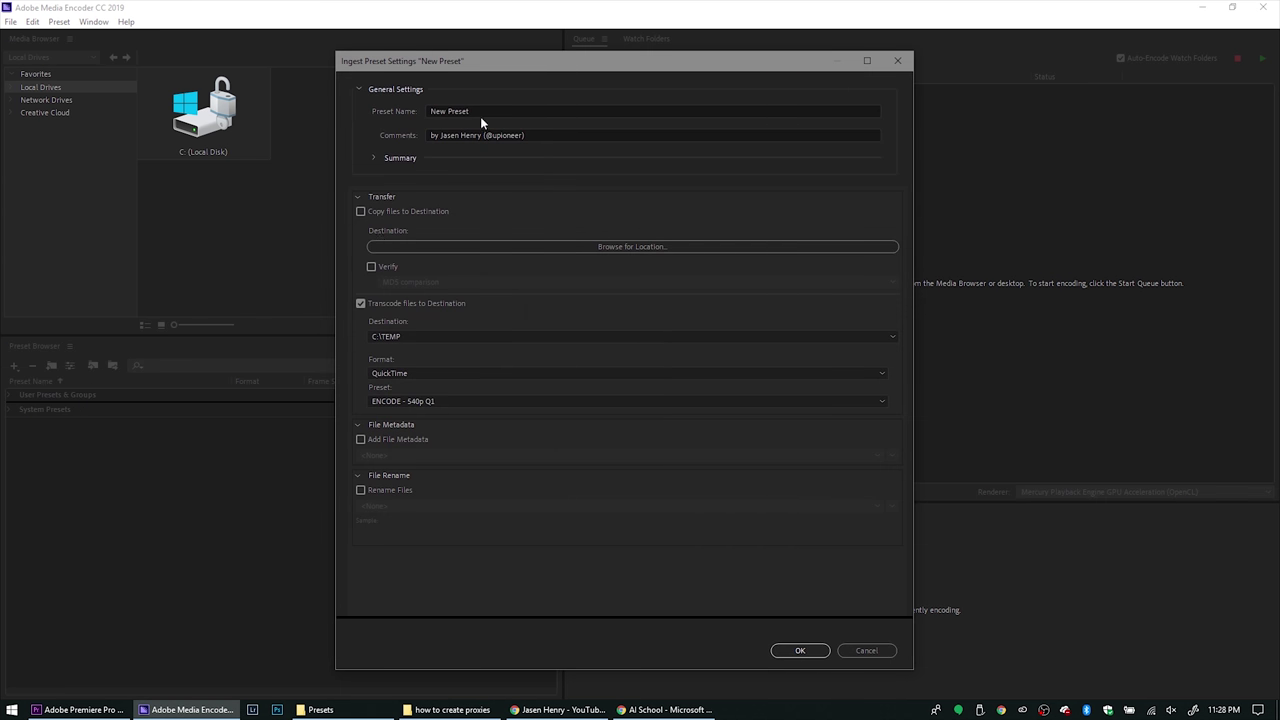
pyautogui.click(432, 112)
pyautogui.write('INGE')
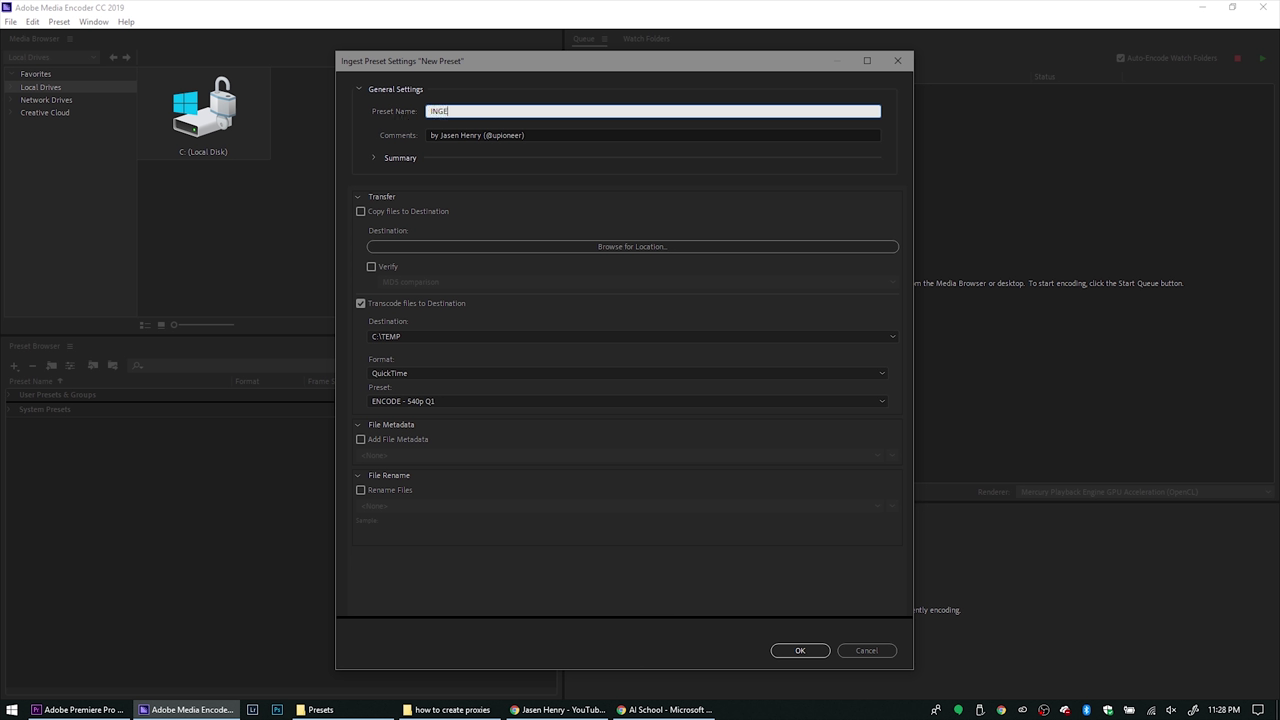
pyautogui.write('ST - 540p Q1')
pyautogui.click(430, 402)
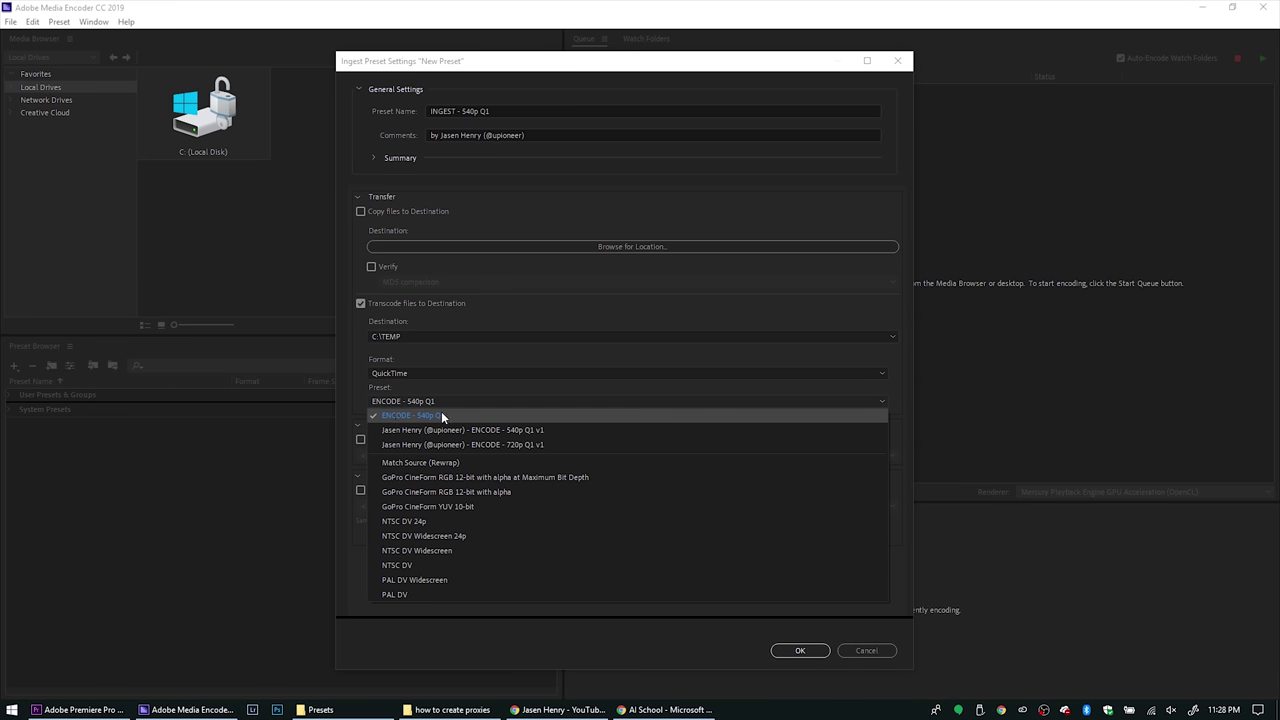
pyautogui.click(436, 416)
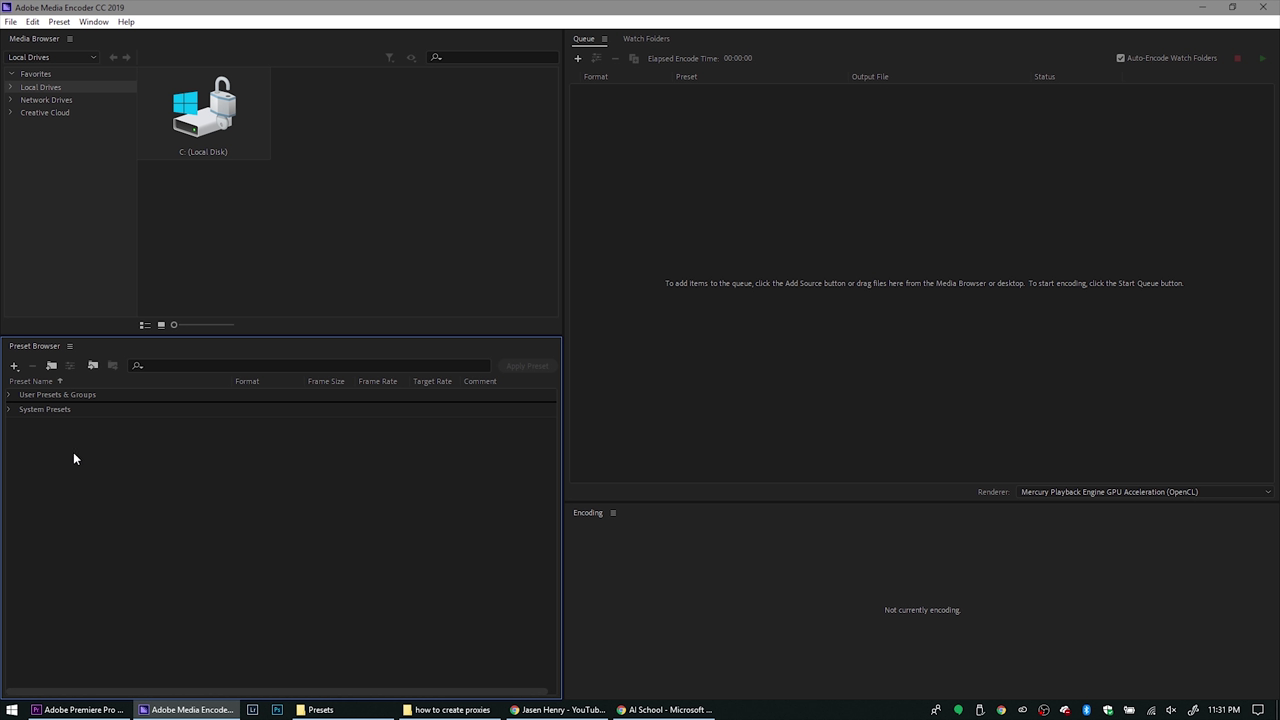
# - Reveal the ENCODE - 540p Q1 preset file from User Presets & Groups
pyautogui.click(10, 396)
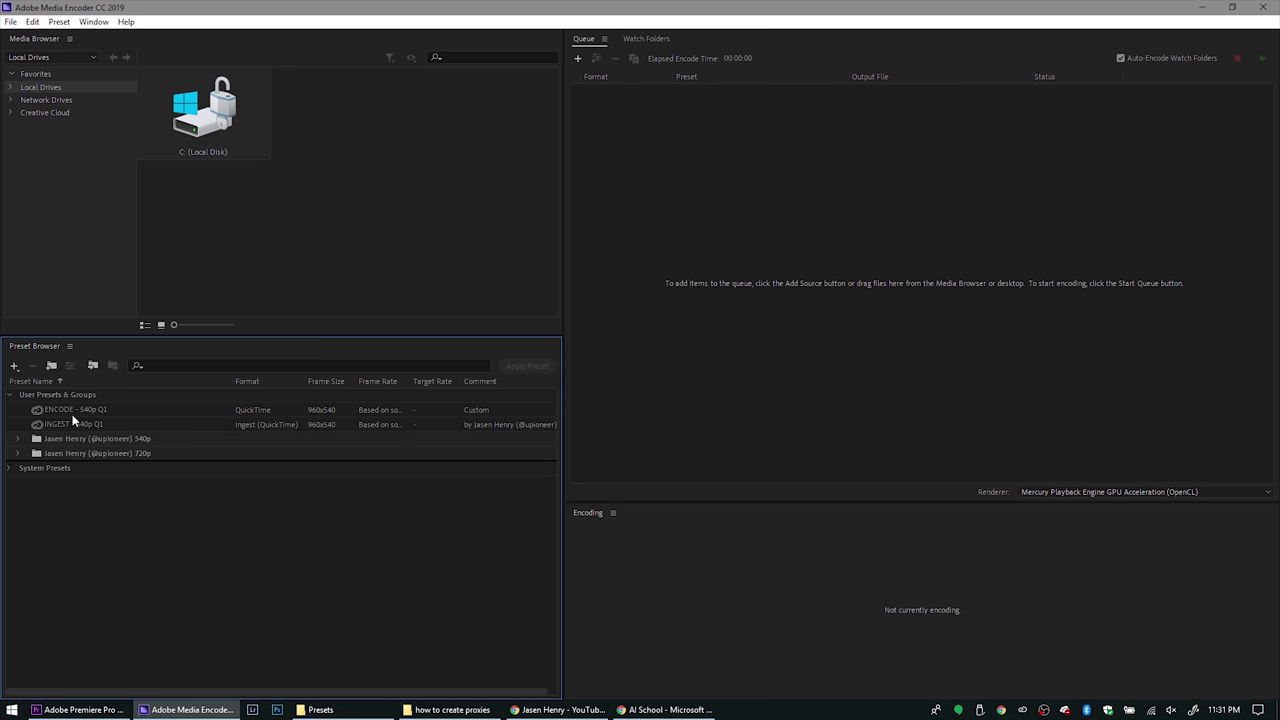
pyautogui.click(69, 412)
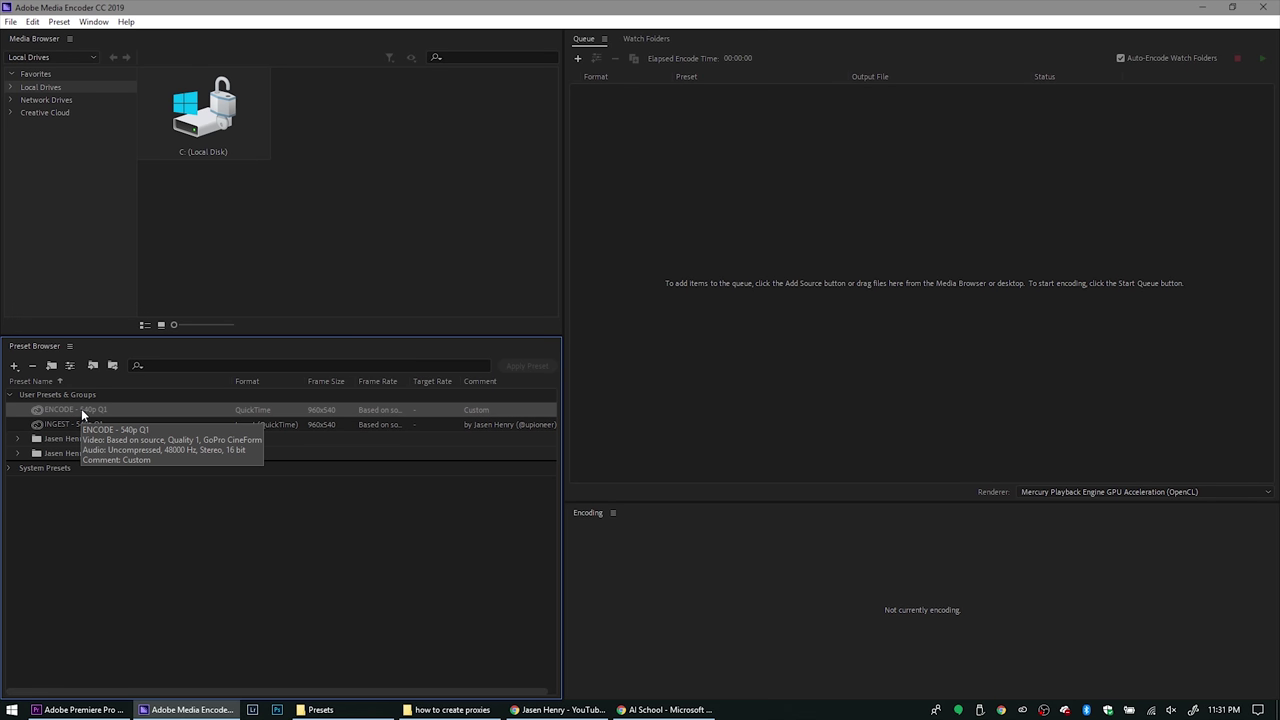
pyautogui.rightClick(81, 408)
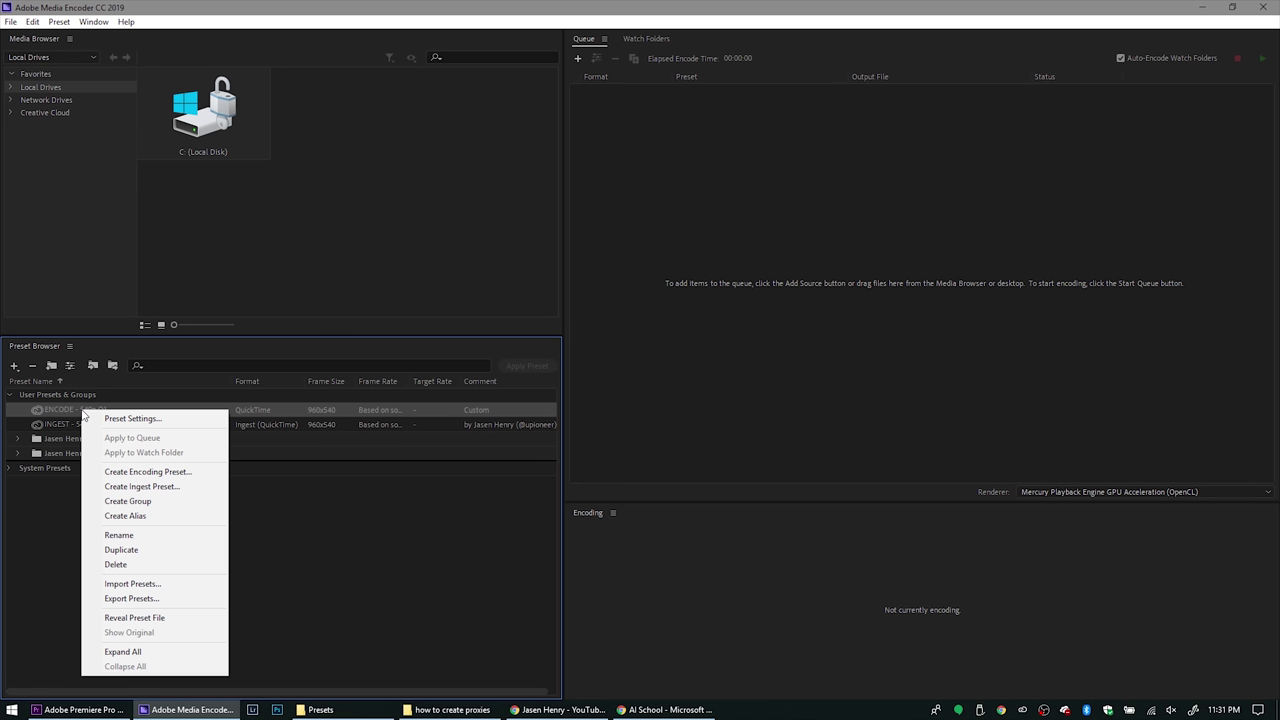
pyautogui.click(159, 619)
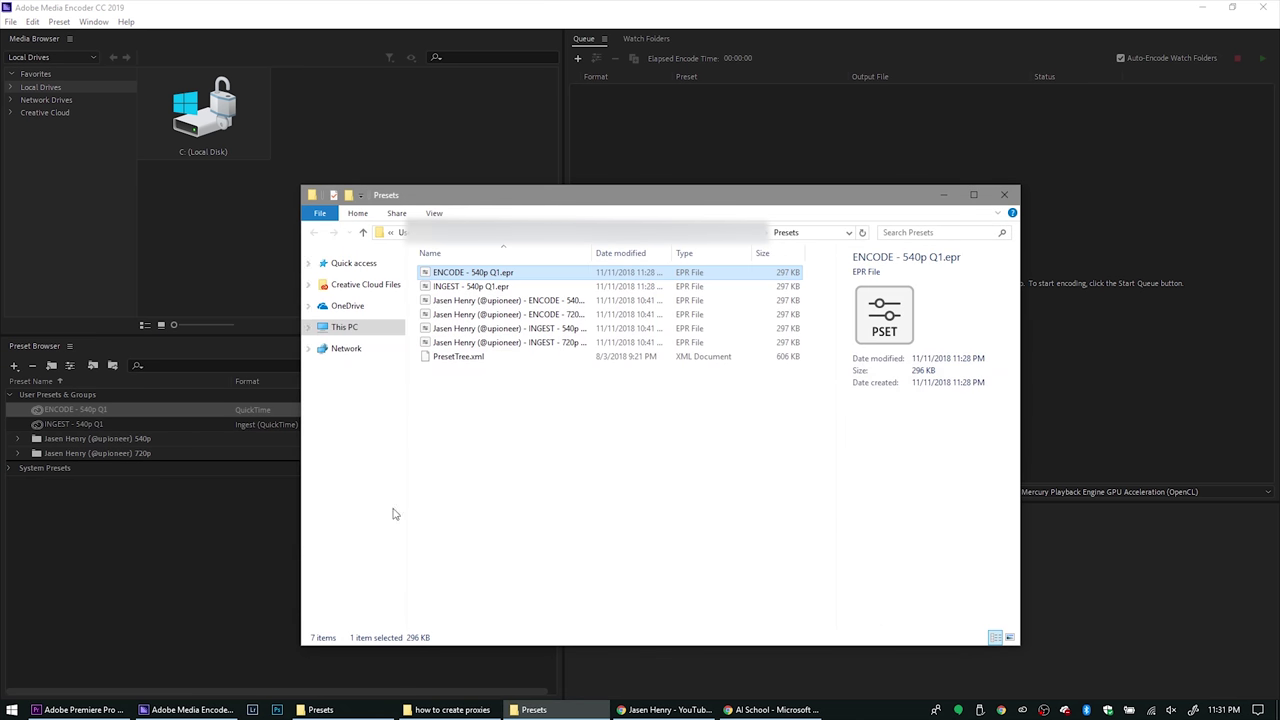
# - Check the Presets folder path, minimize that window, and return to Premiere Pro
pyautogui.click(820, 233)
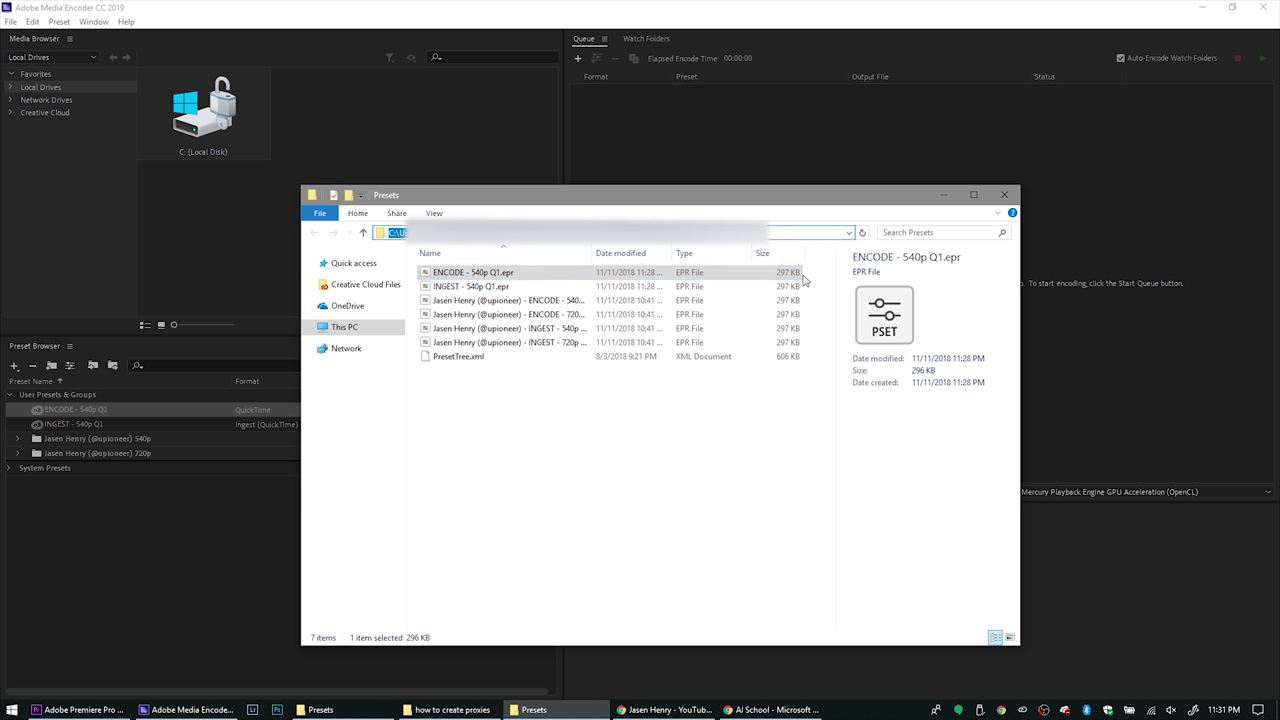
pyautogui.click(942, 196)
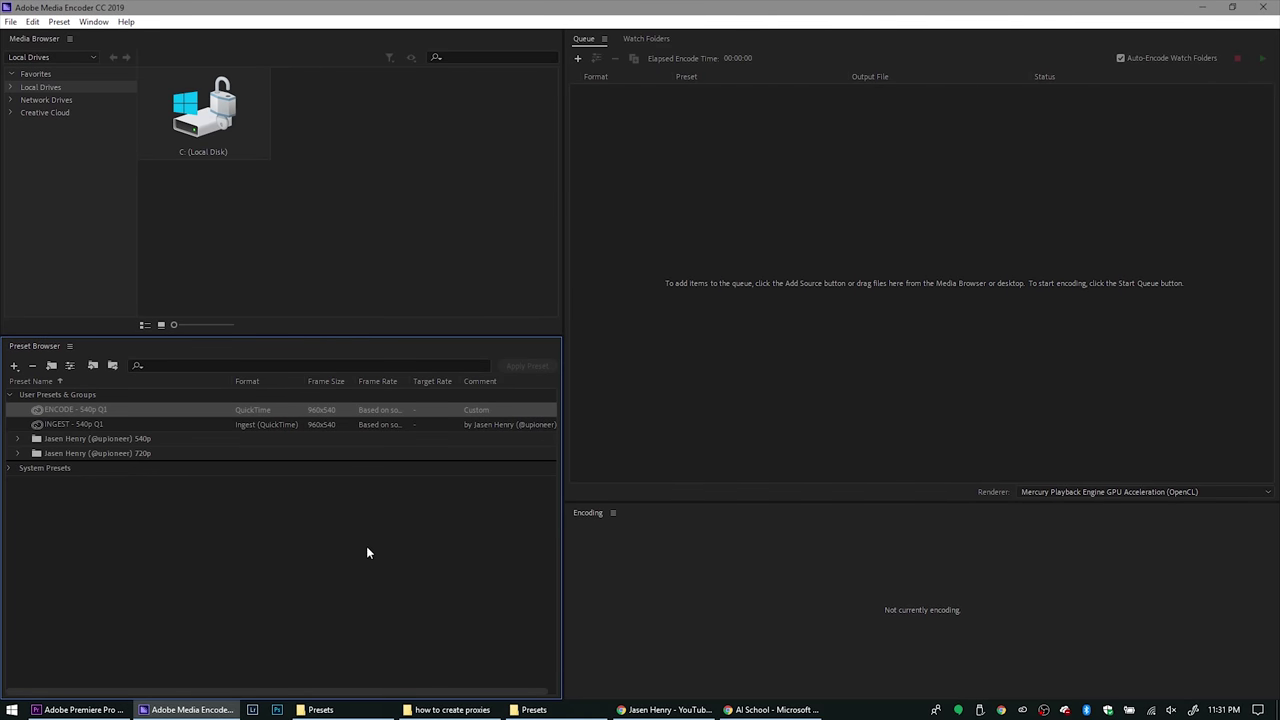
pyautogui.click(80, 709)
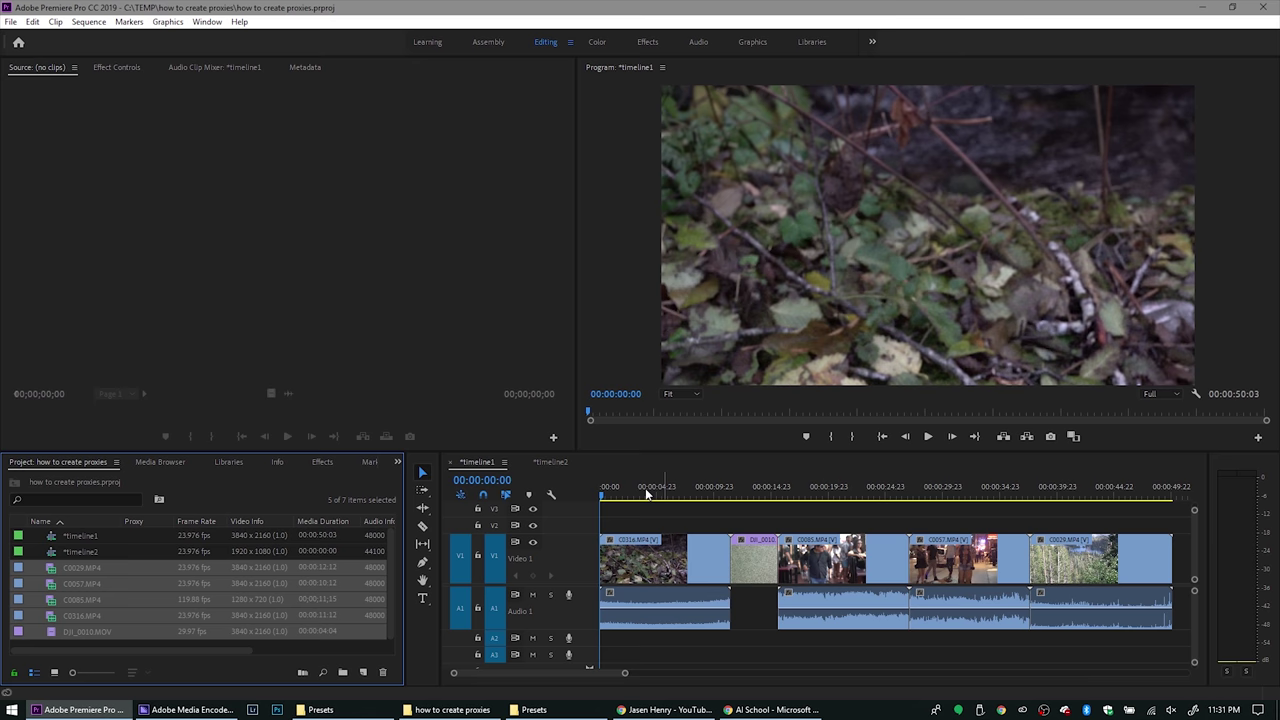
pyautogui.moveTo(630, 494); pyautogui.dragTo(592, 488)
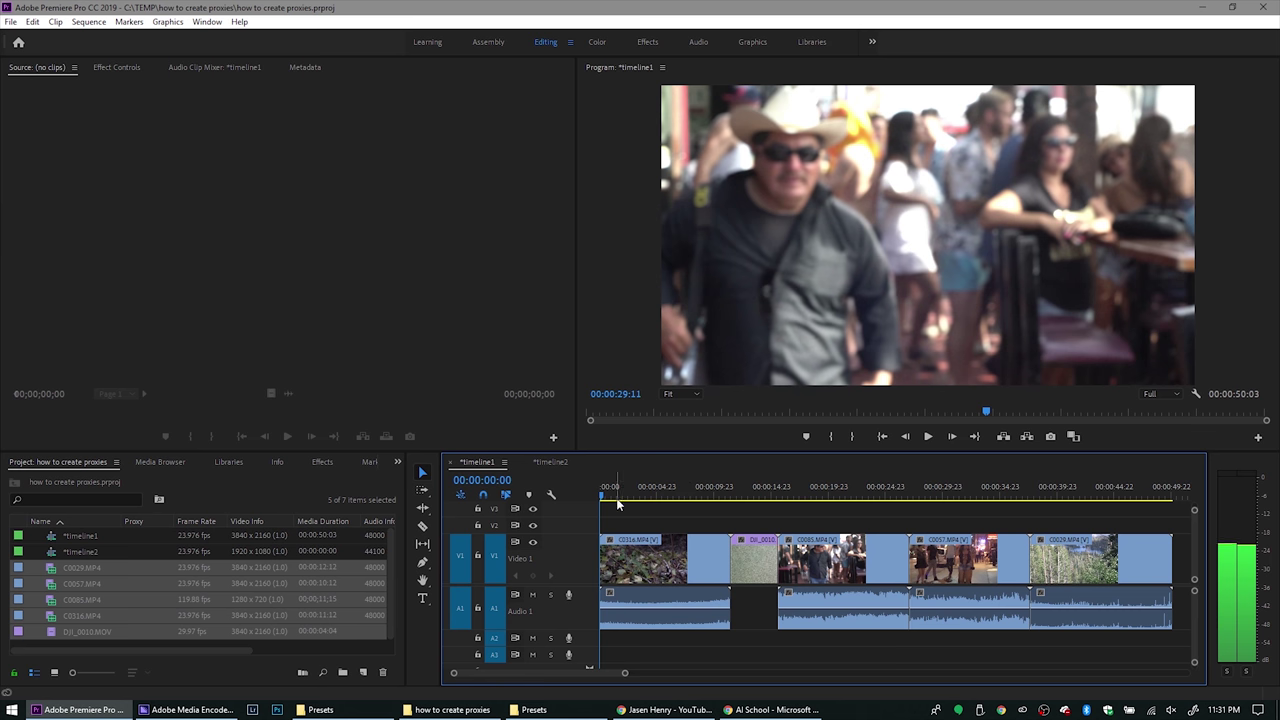
pyautogui.click(126, 570)
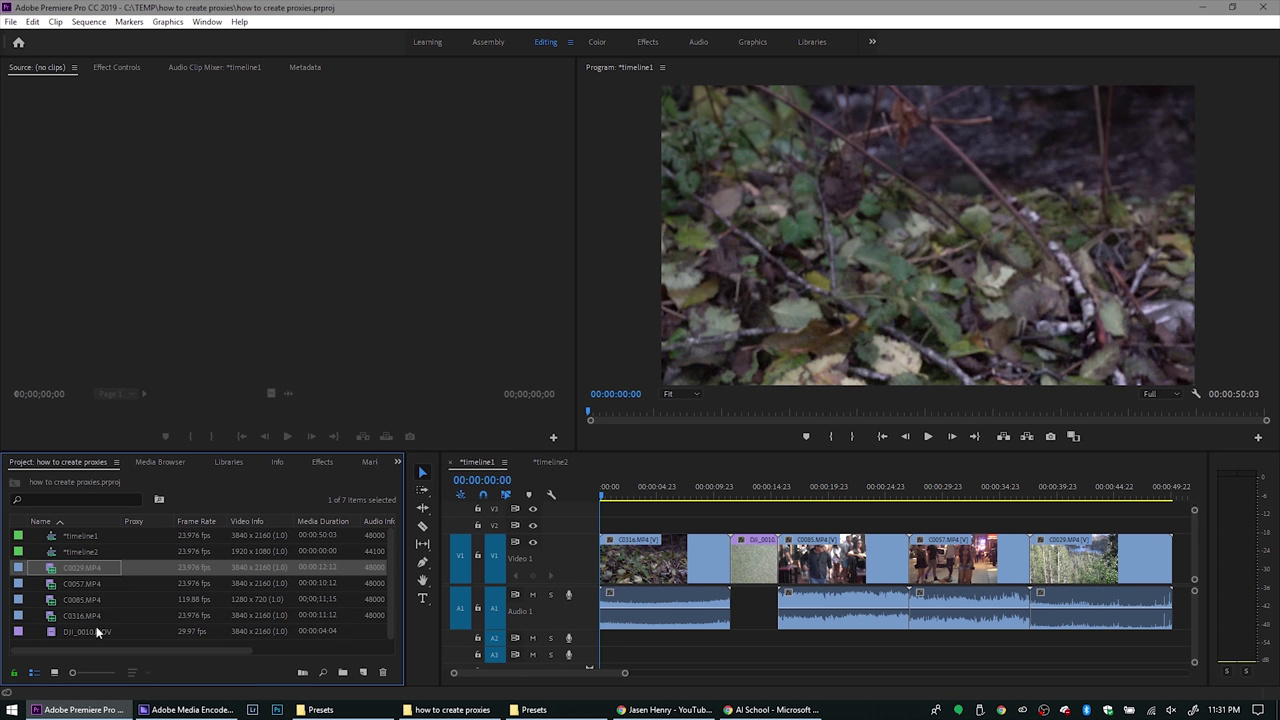
pyautogui.keyDown('shift'); pyautogui.click(83, 628); pyautogui.keyUp('shift')
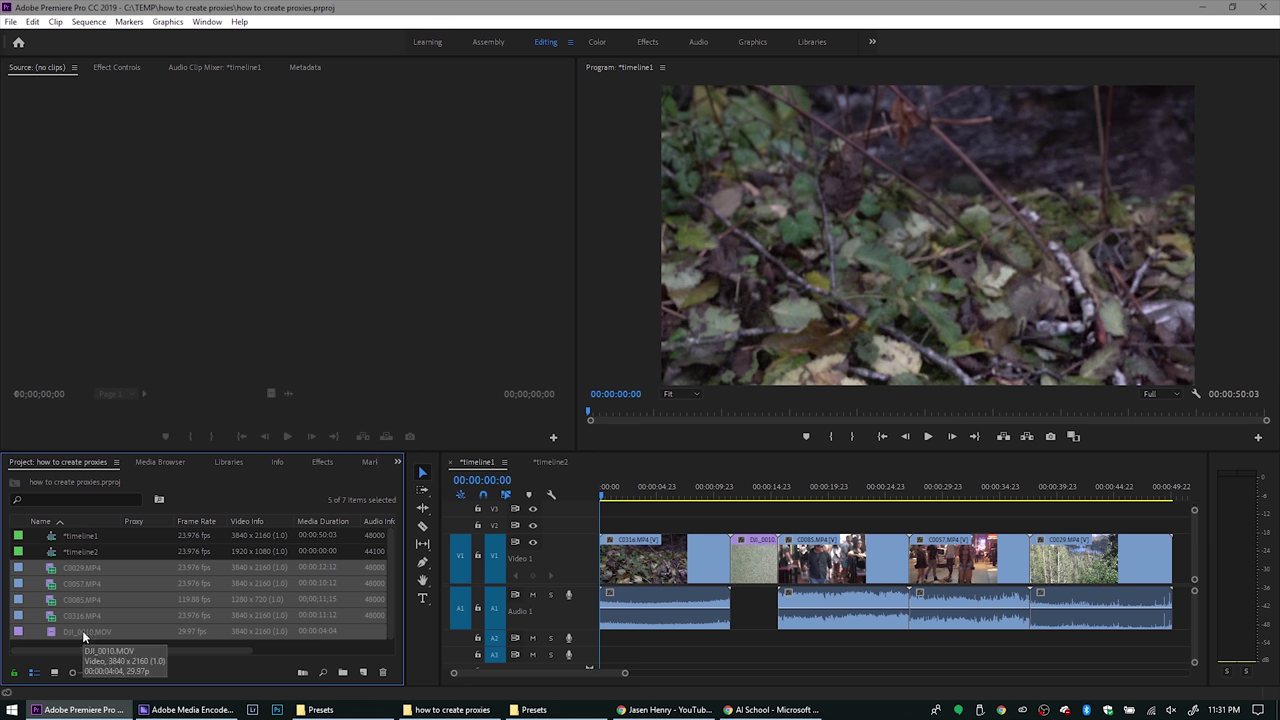
# - Create proxies for the selected clips with imported INGEST - 540p Q1.epr, next to original media
pyautogui.rightClick(82, 630)
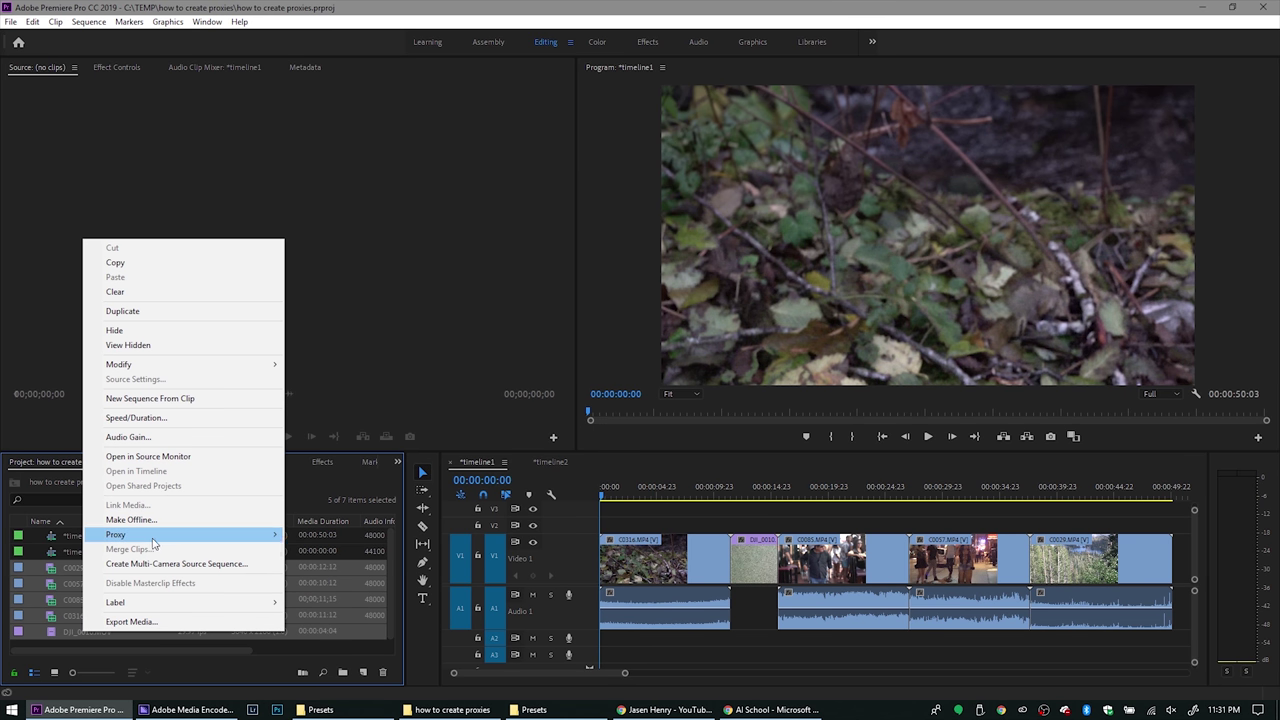
pyautogui.moveTo(178, 543)
pyautogui.click(329, 537)
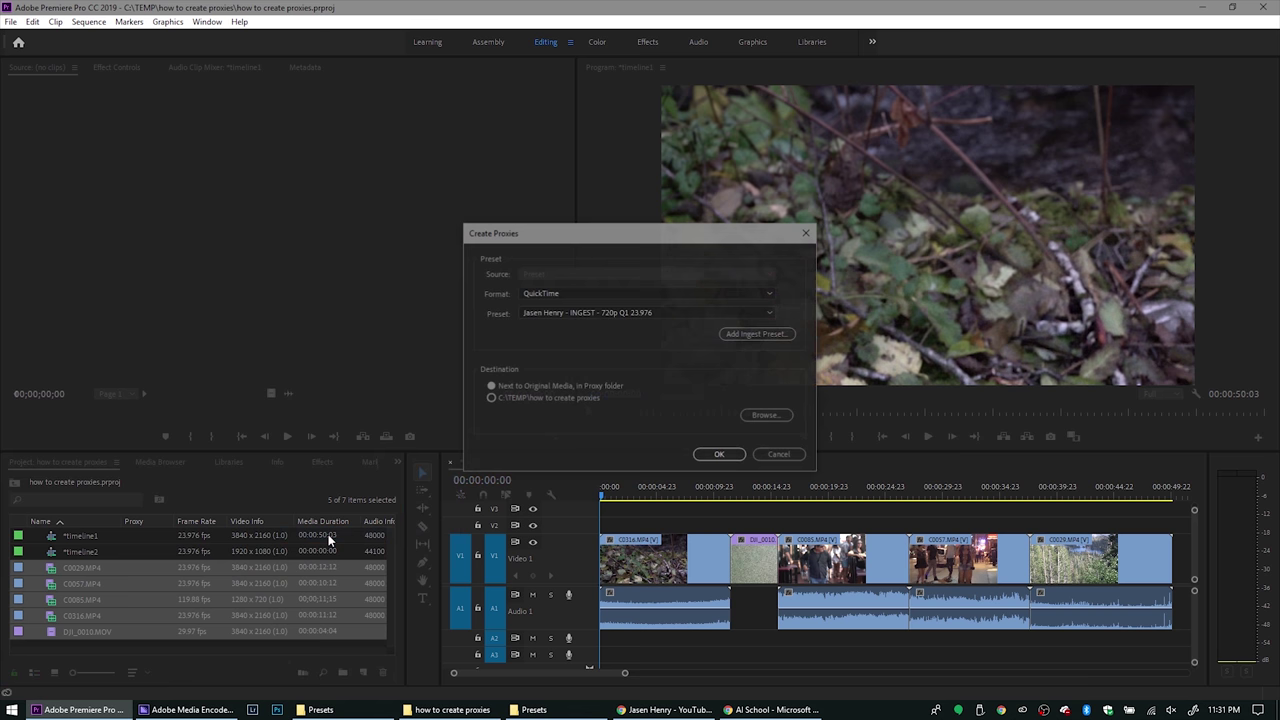
pyautogui.click(746, 334)
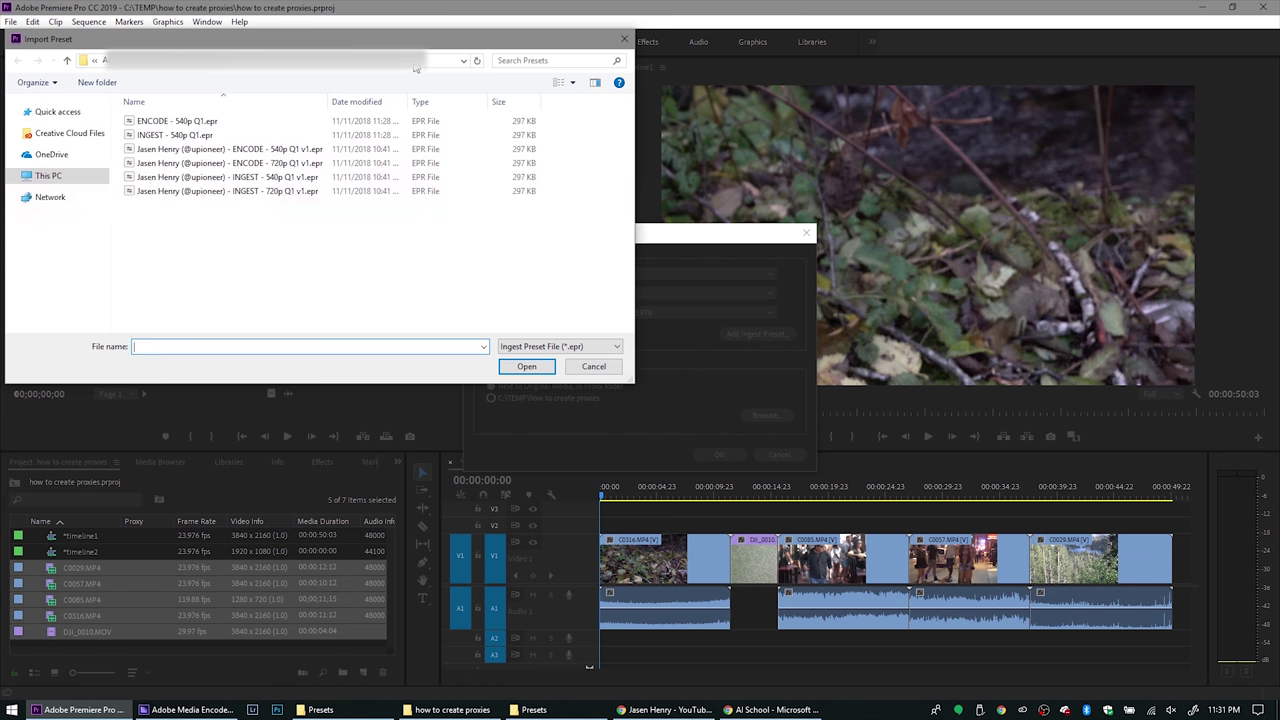
pyautogui.click(420, 61)
pyautogui.press('End')
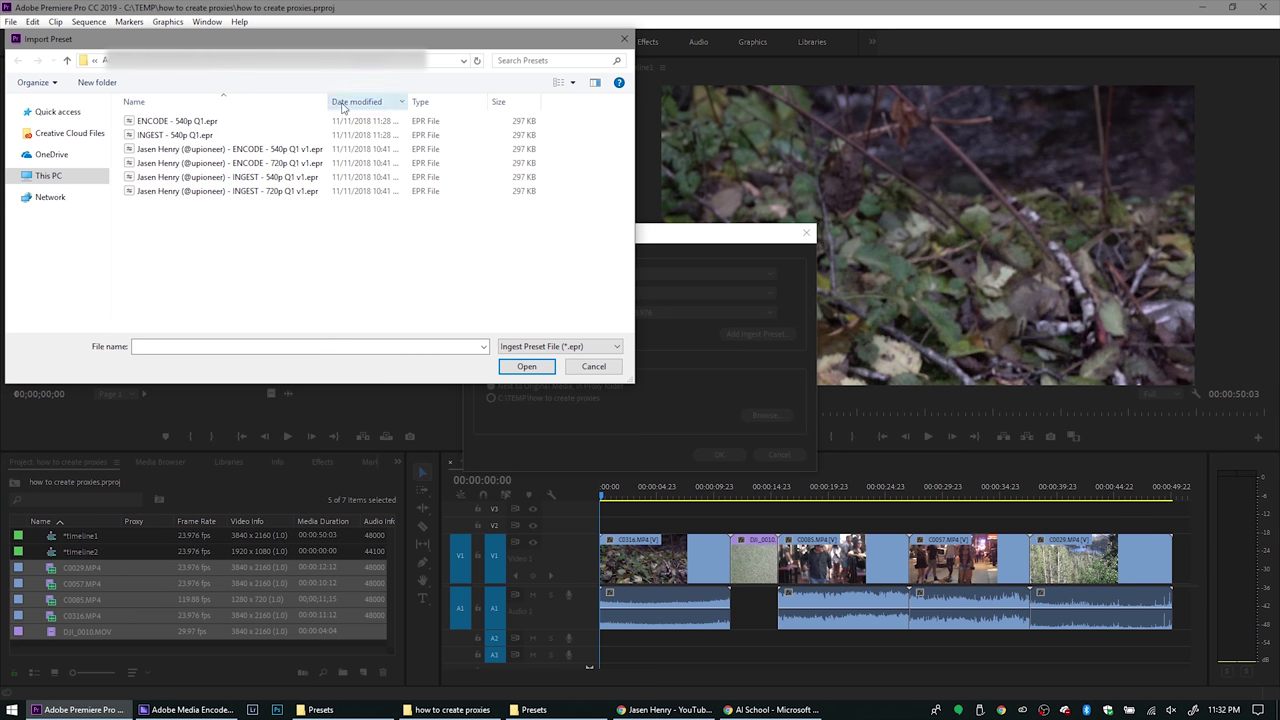
pyautogui.click(163, 136)
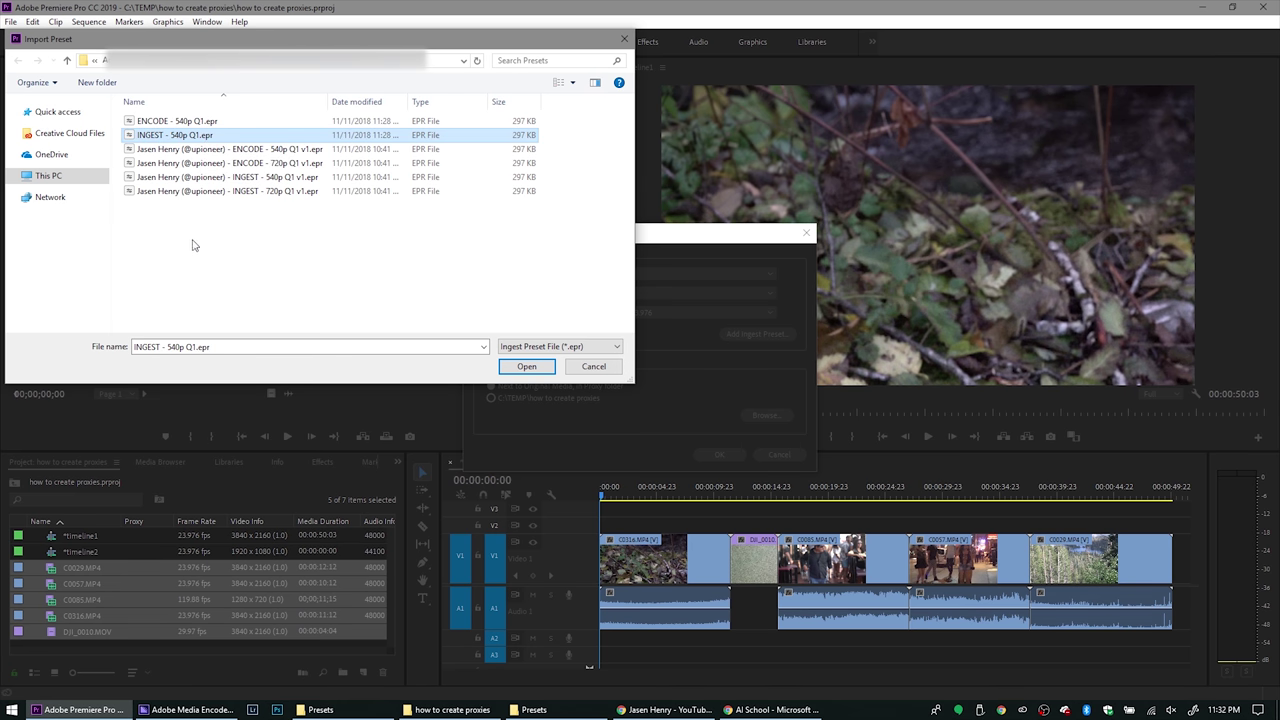
pyautogui.click(512, 367)
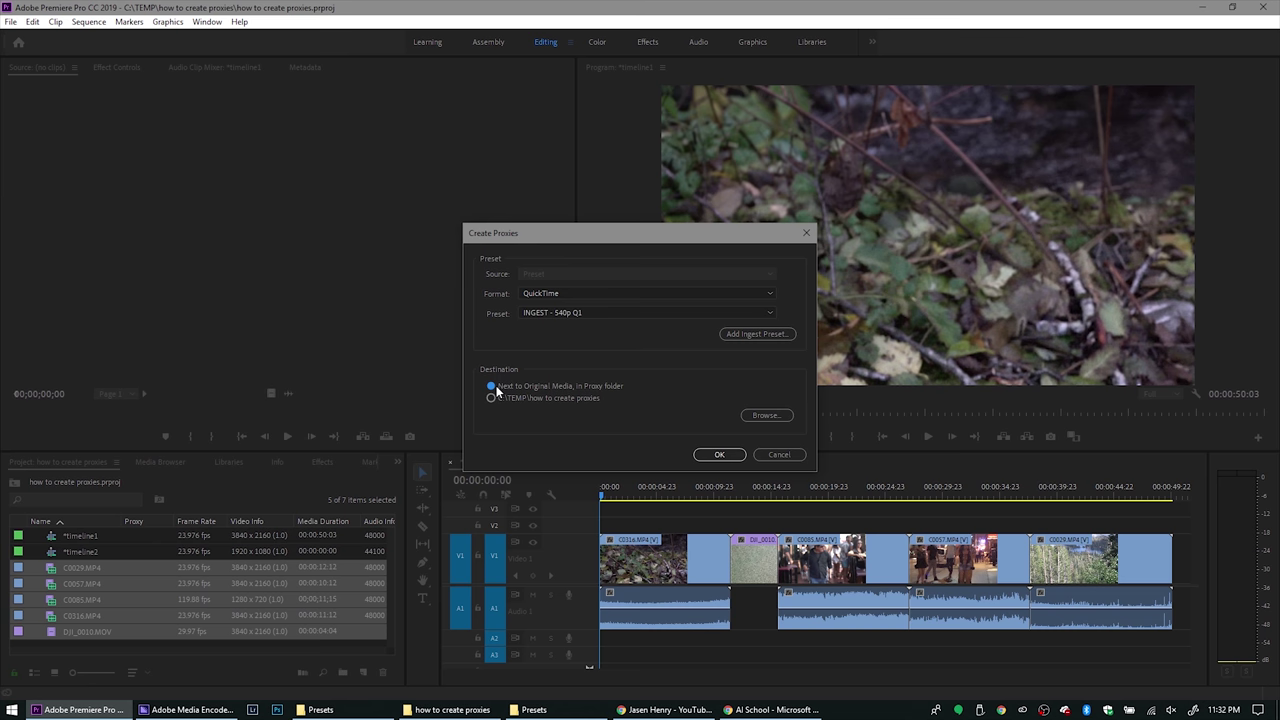
pyautogui.click(714, 455)
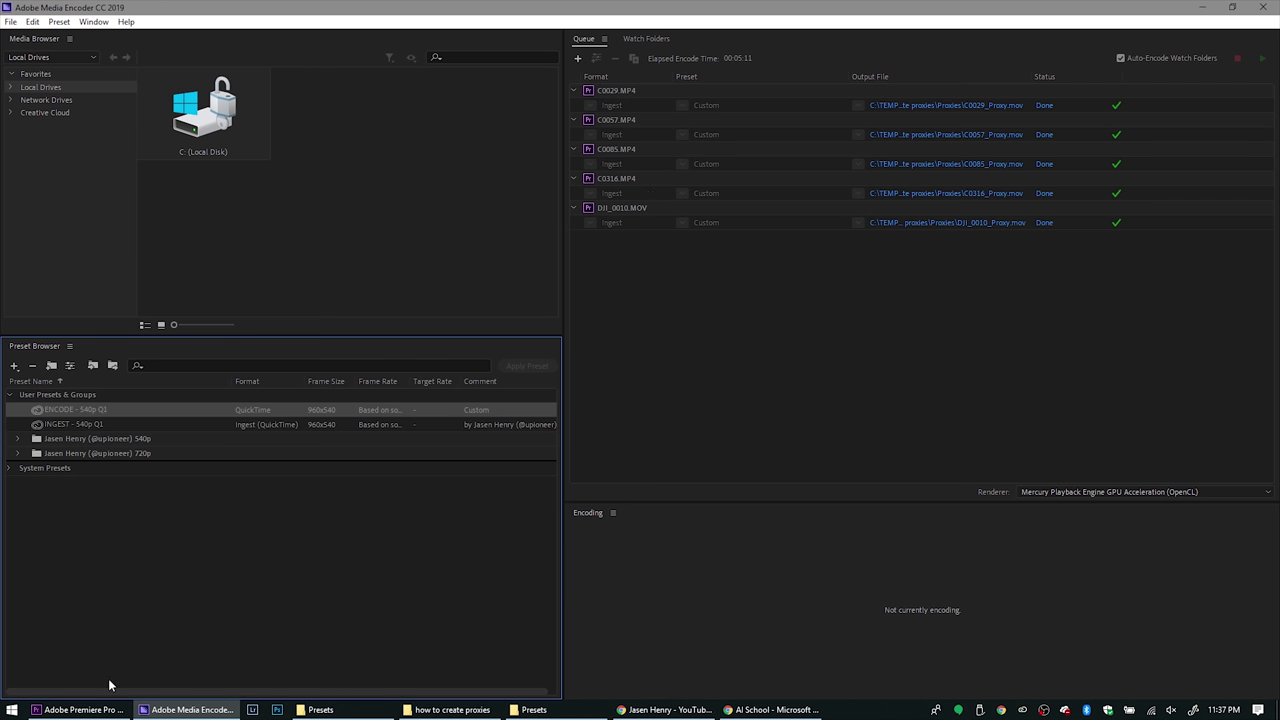
# - Add the Toggle Proxies button to the Program monitor's playback controls
pyautogui.click(70, 710)
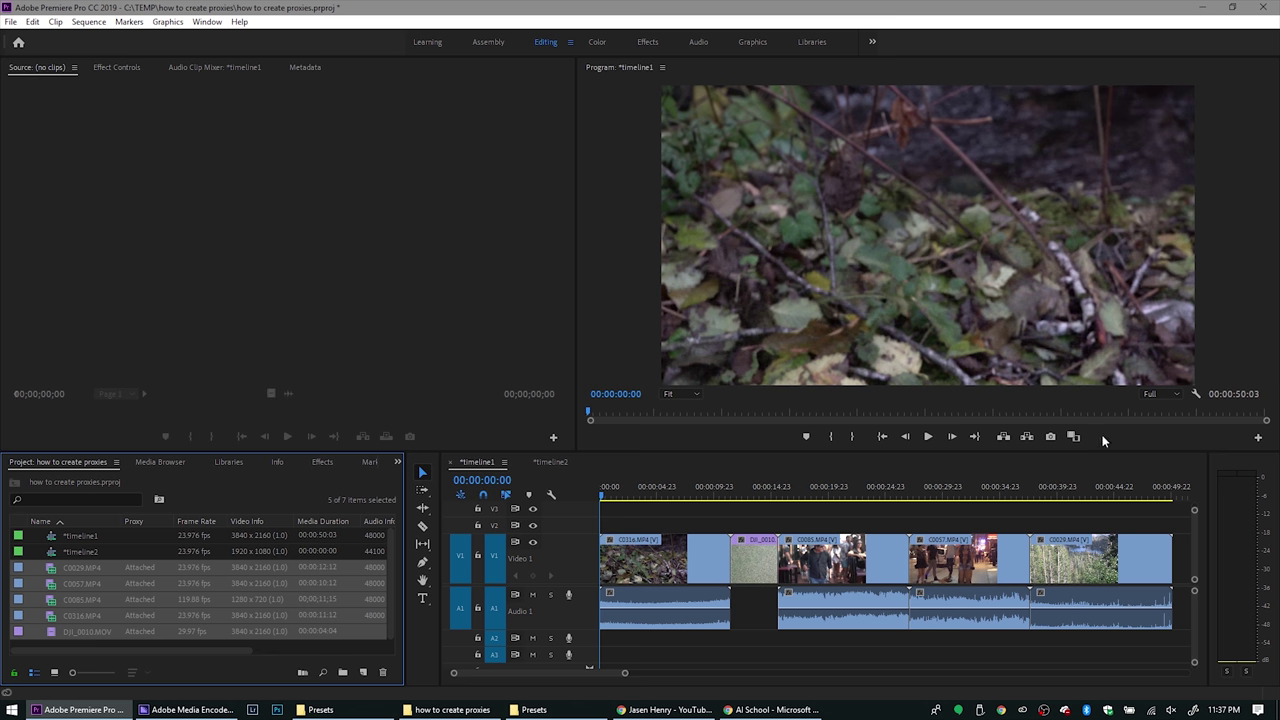
pyautogui.click(1258, 441)
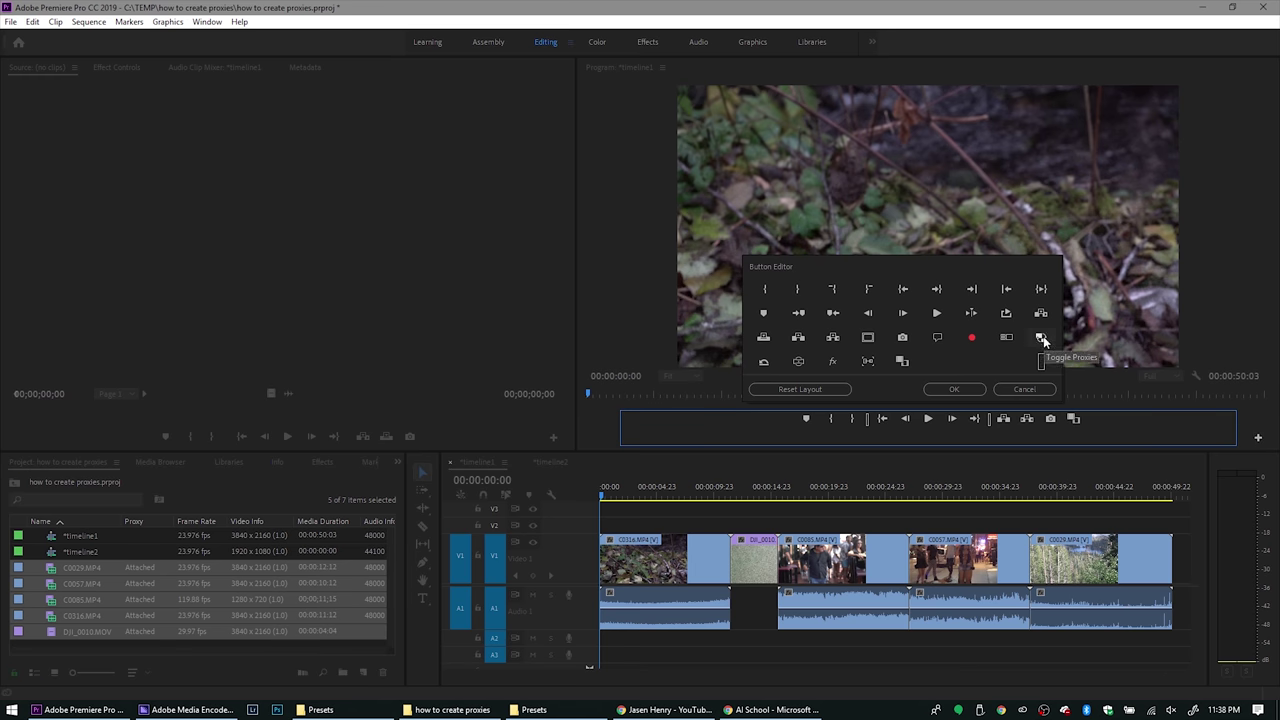
pyautogui.moveTo(1042, 341); pyautogui.dragTo(1090, 420)
pyautogui.click(954, 389)
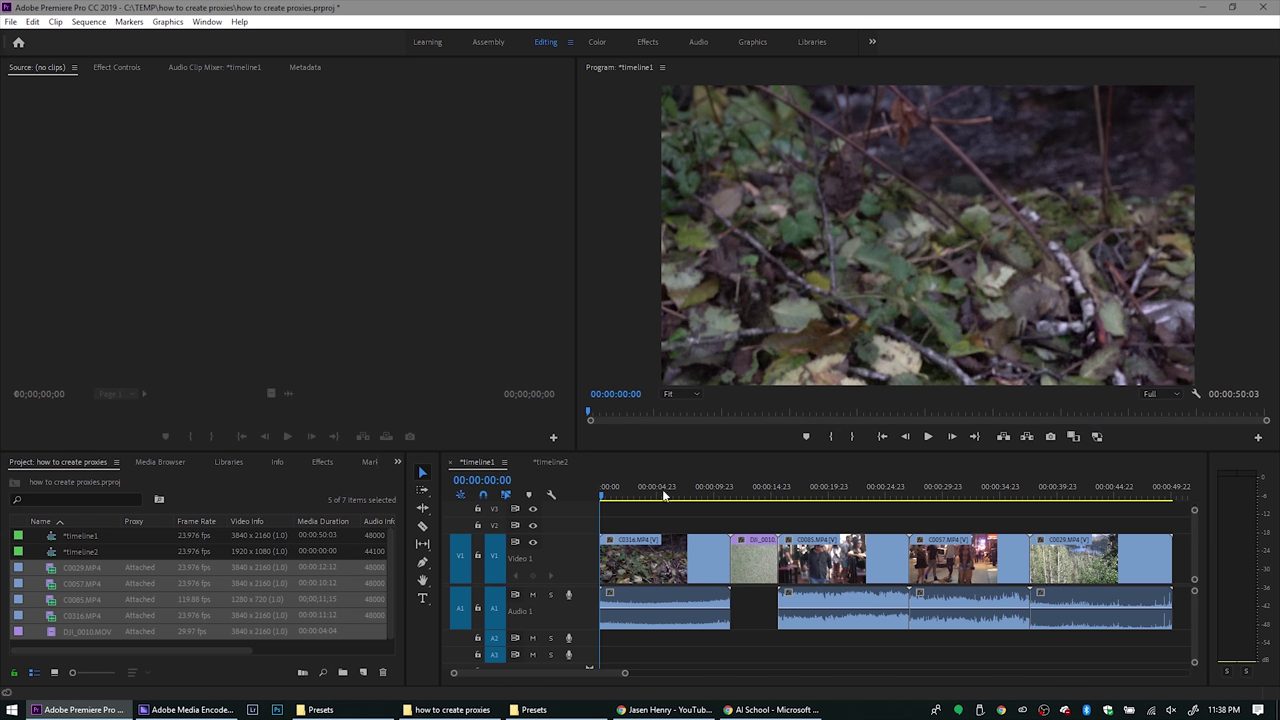
# - Select clip C0029.MP4, scrub at full resolution, then switch on proxies
pyautogui.click(142, 572)
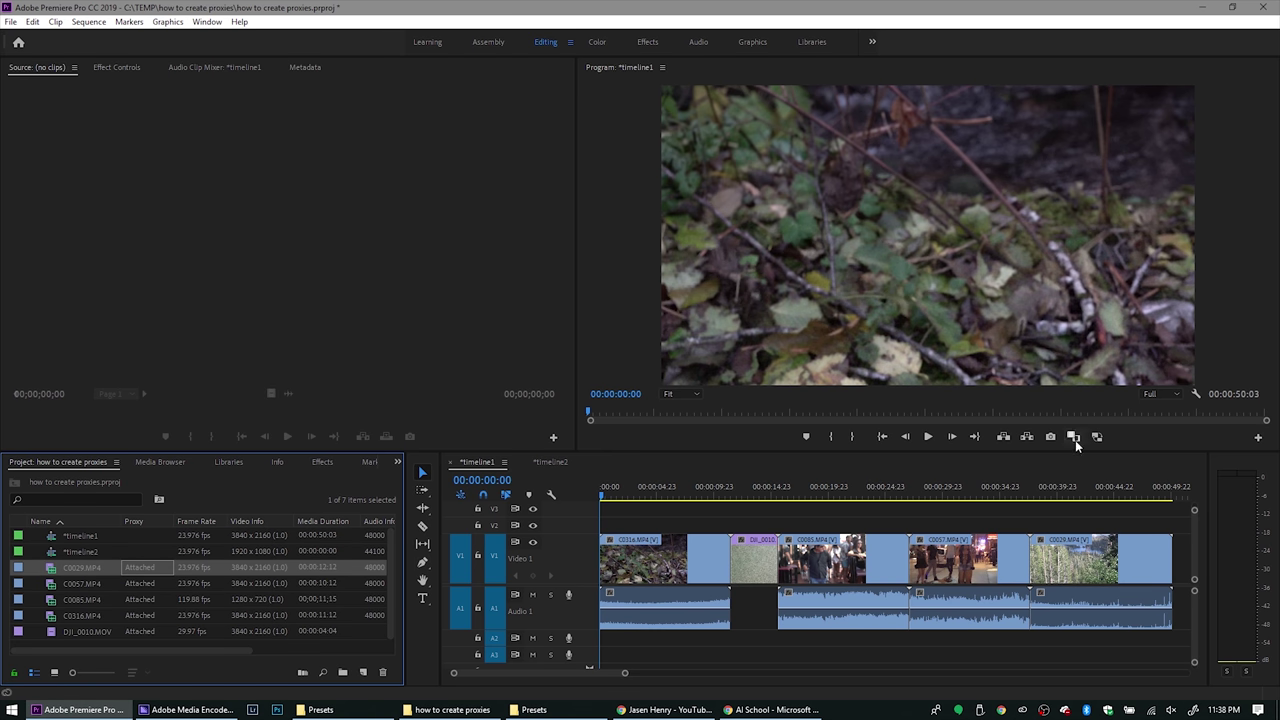
pyautogui.moveTo(729, 496); pyautogui.dragTo(674, 503)
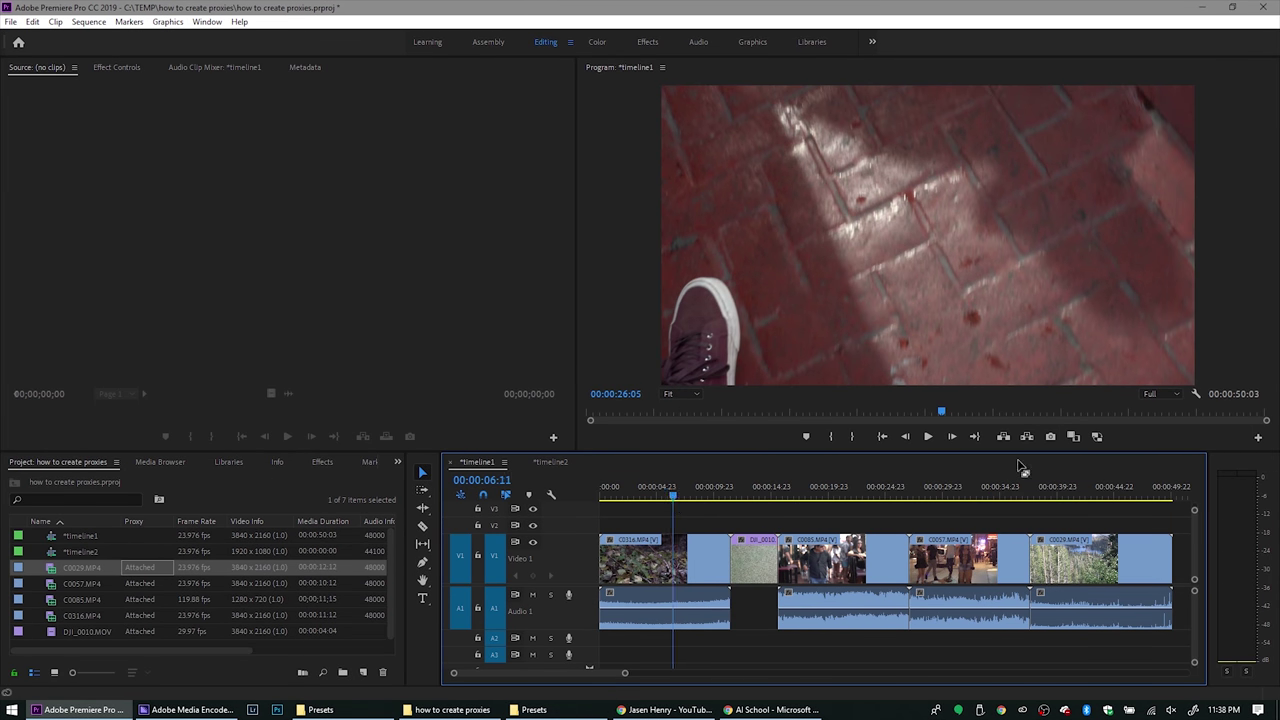
pyautogui.click(1097, 441)
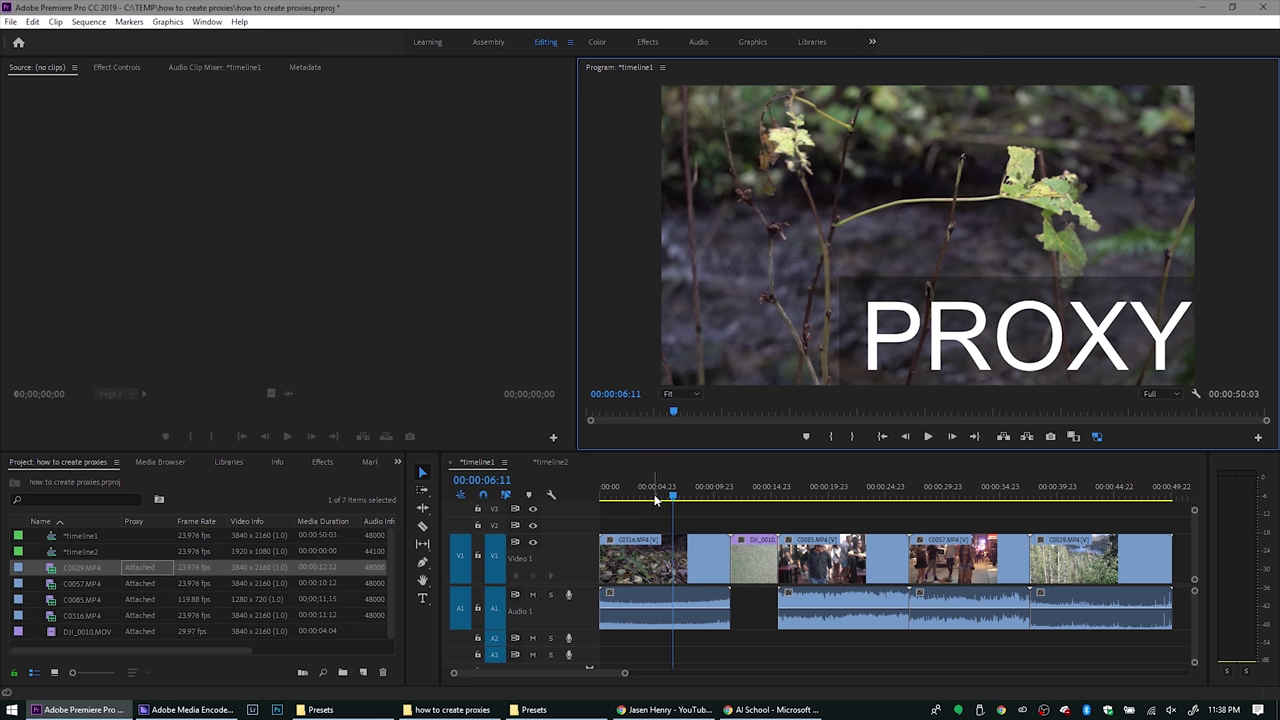
# - Scrub and play the proxy timeline from the forest clip to around 31 seconds
pyautogui.moveTo(655, 500); pyautogui.dragTo(1103, 502)
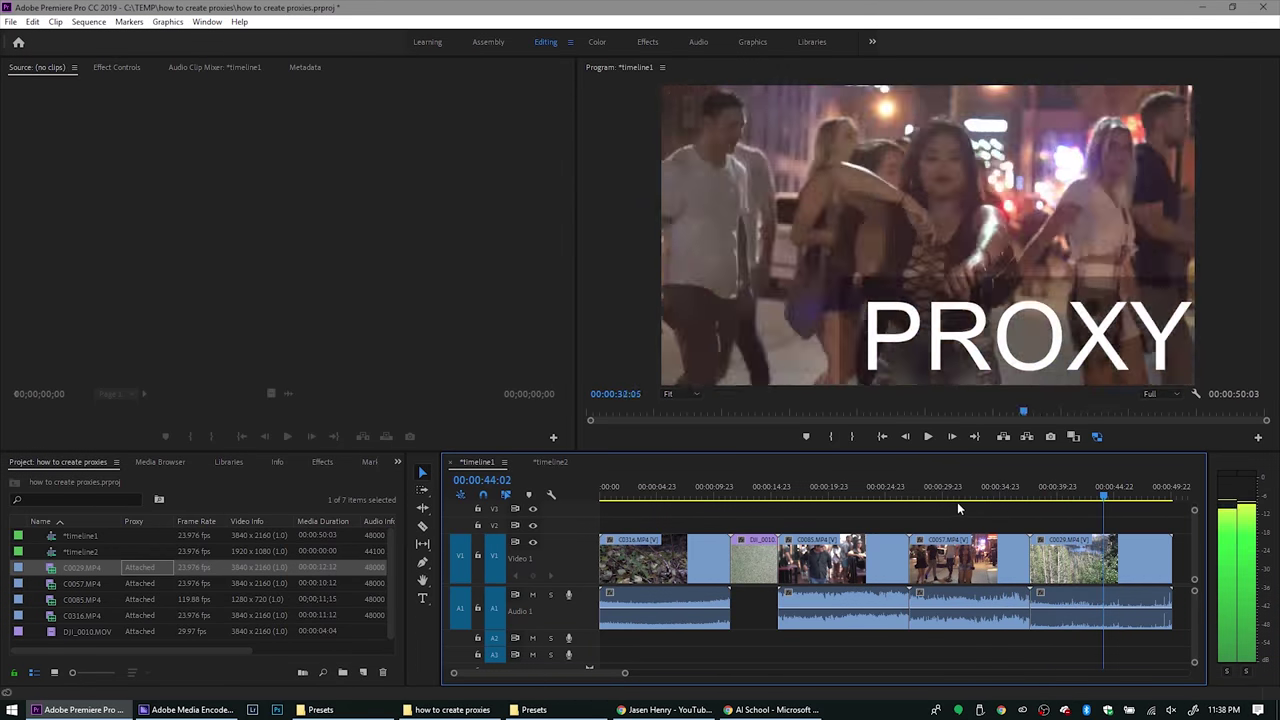
pyautogui.moveTo(950, 495); pyautogui.dragTo(672, 487)
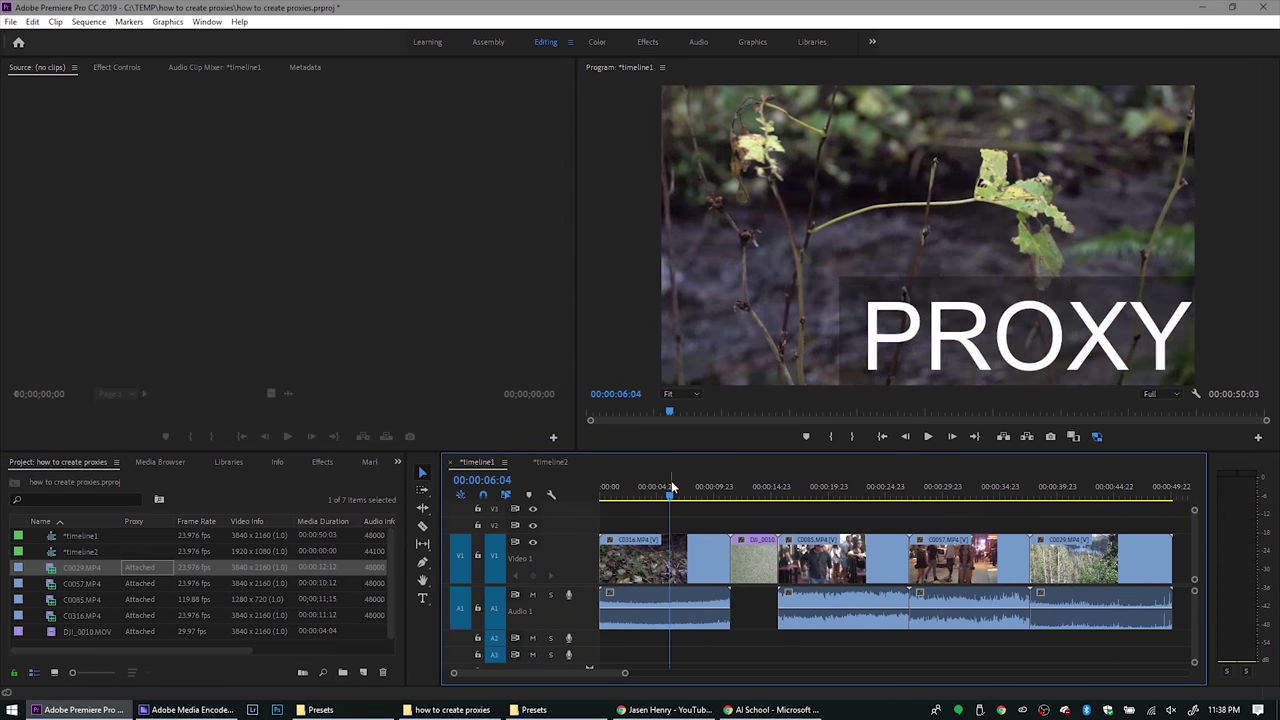
pyautogui.press('space')
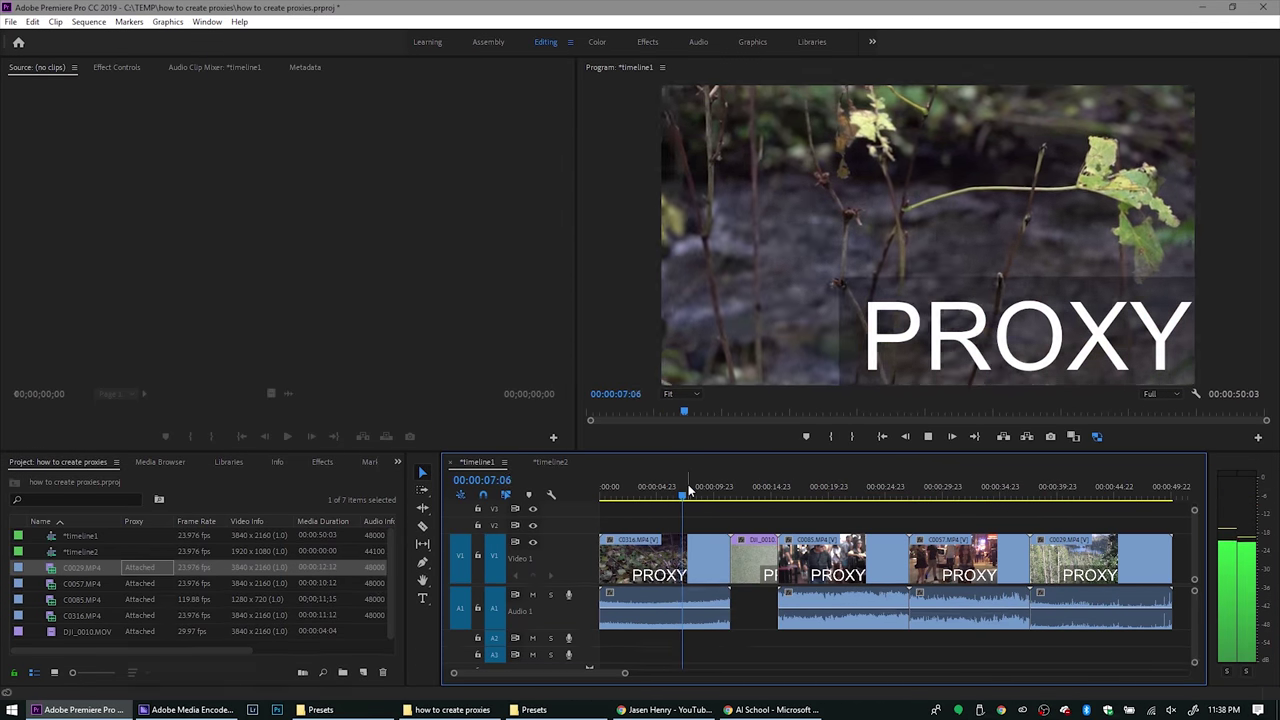
pyautogui.moveTo(688, 490); pyautogui.dragTo(880, 494)
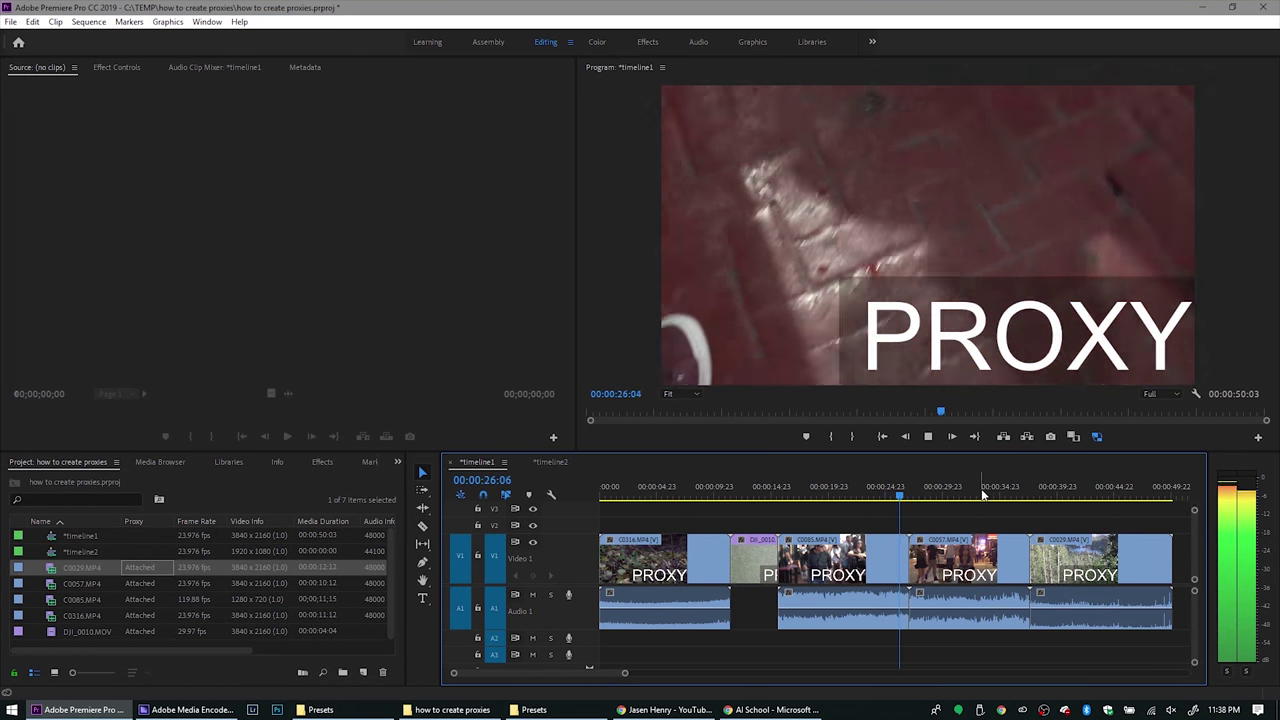
pyautogui.click(962, 494)
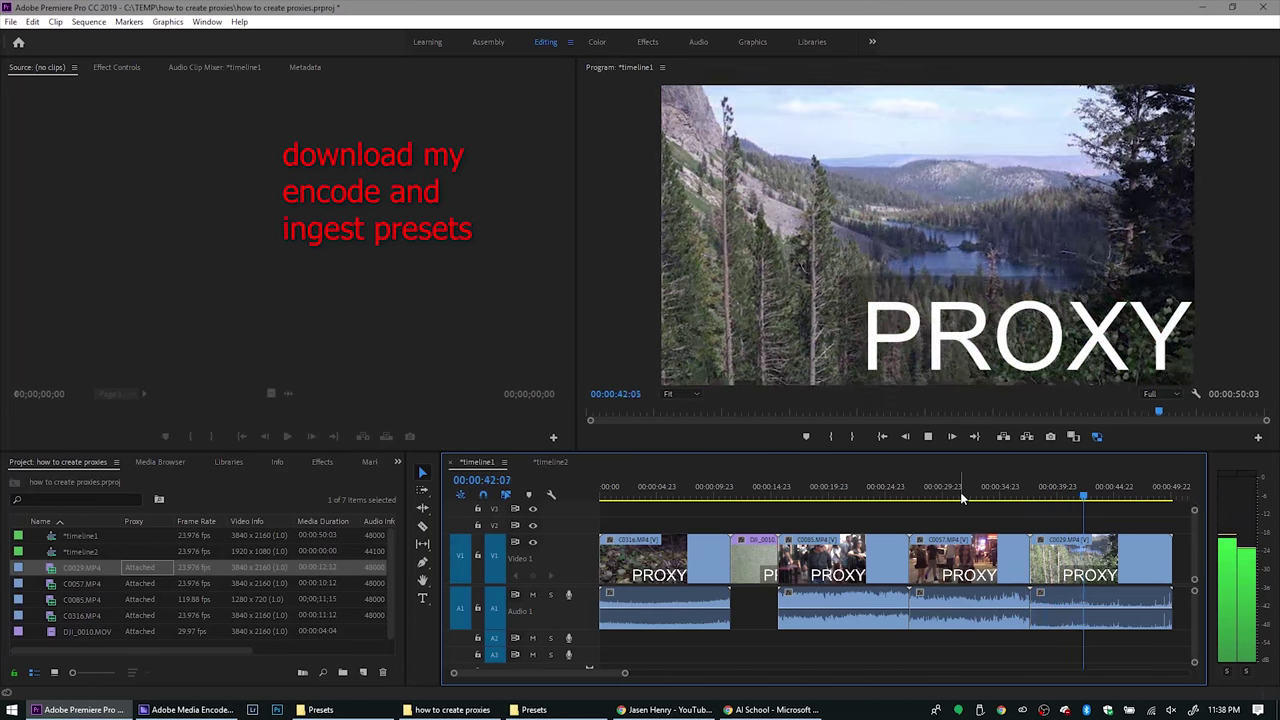
pyautogui.click(968, 490)
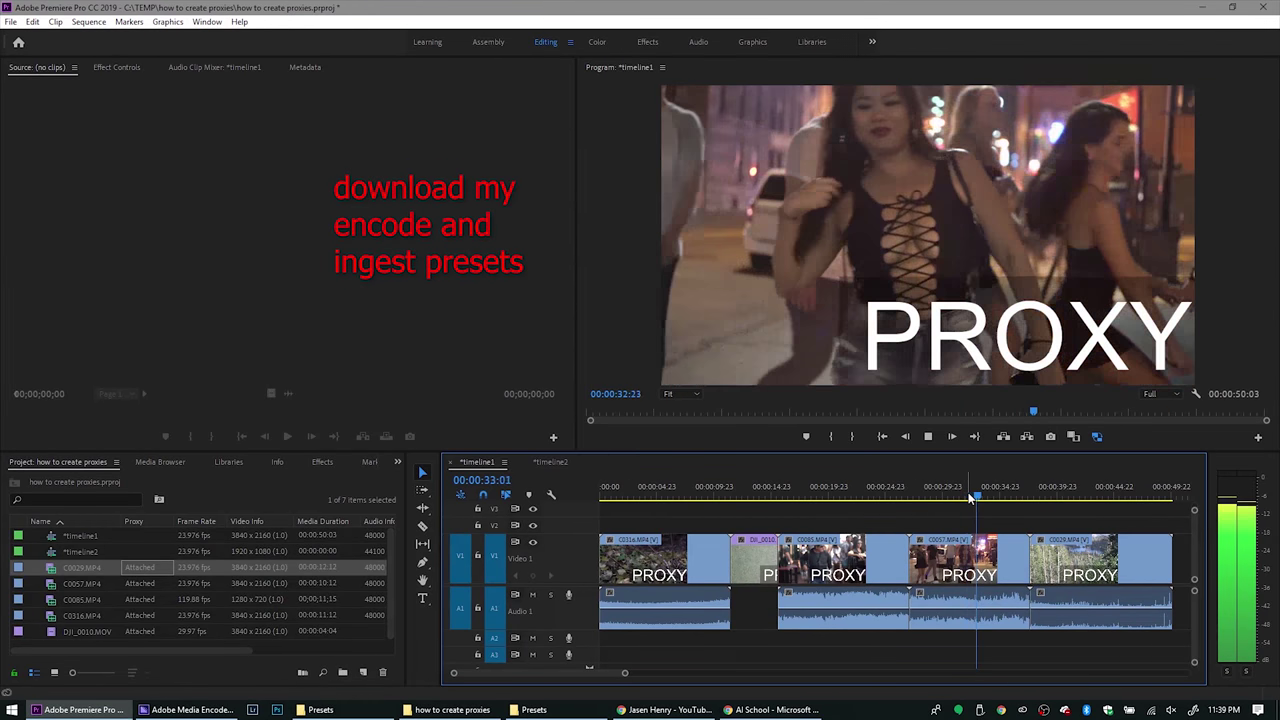